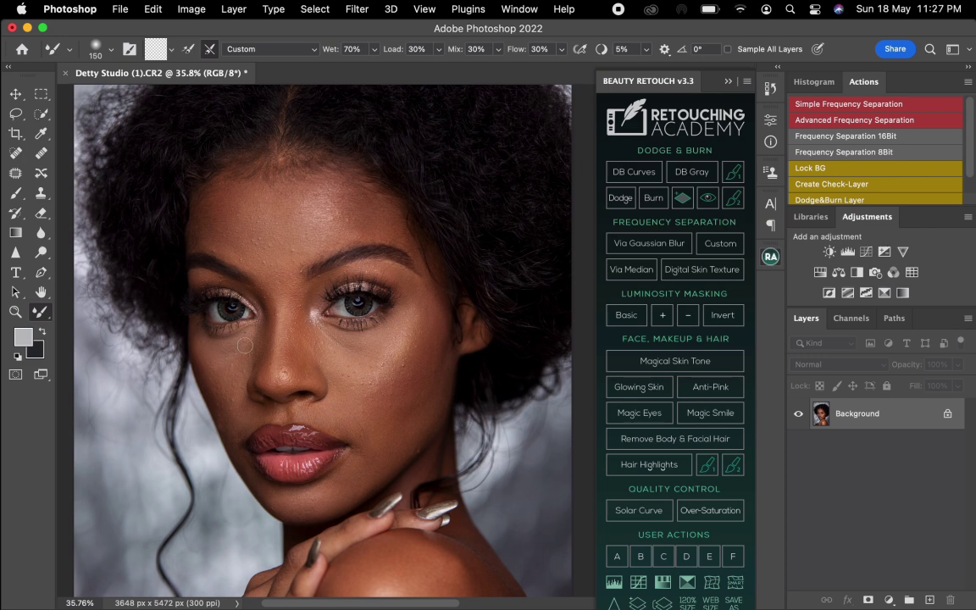
# Duplicate the Background layer.
pyautogui.click(16, 94)
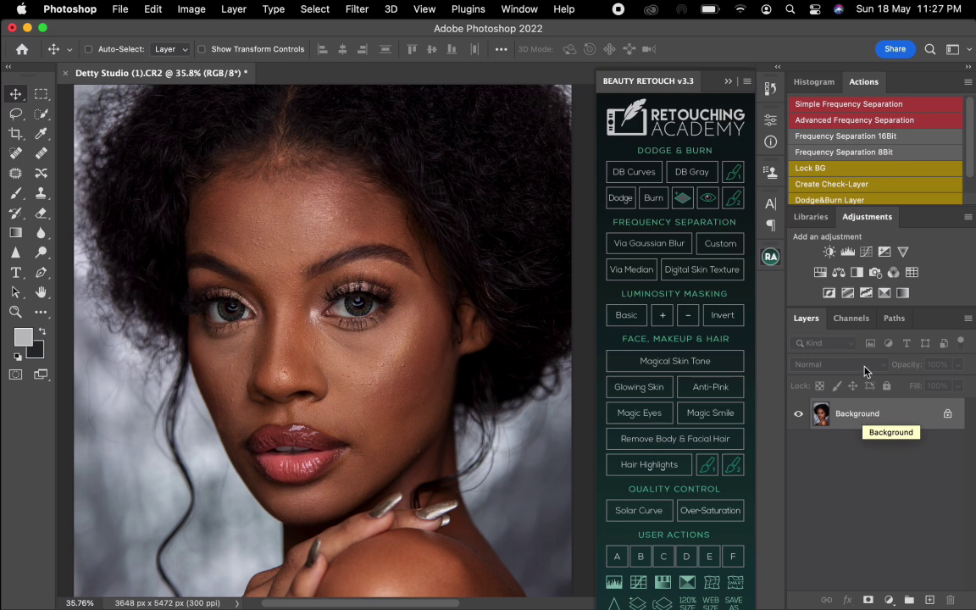
pyautogui.moveTo(864, 416); pyautogui.dragTo(929, 598)
pyautogui.press('super+z')
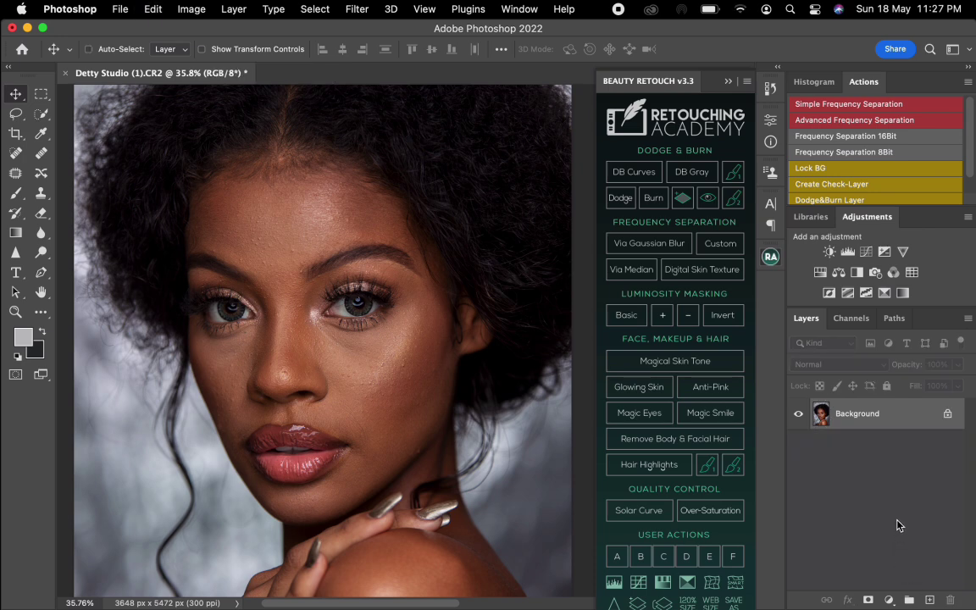
pyautogui.press('super+j')
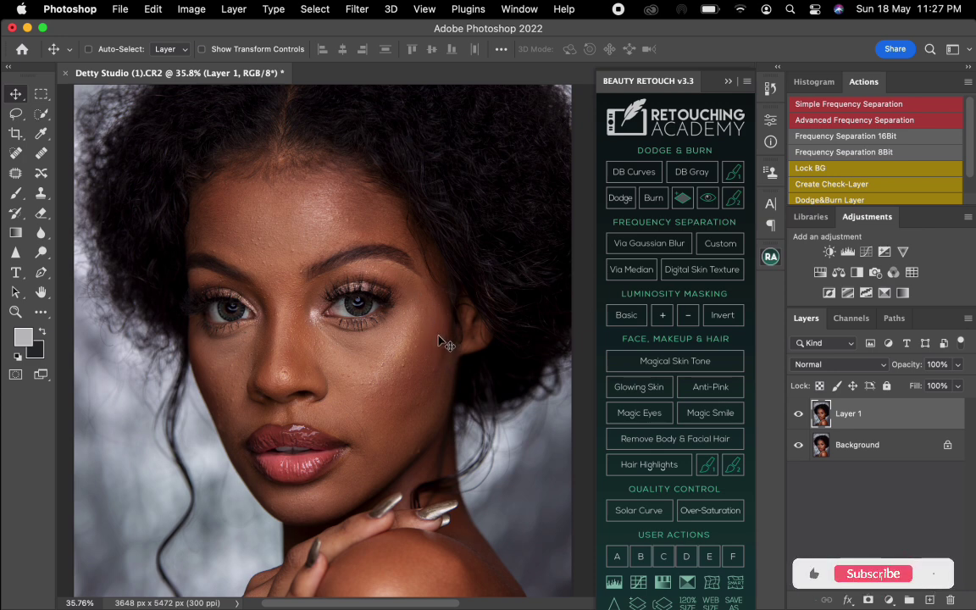
# Run the 8-bit frequency separation action with a Gaussian Blur radius of 4 pixels for the Low Frequency layer.
pyautogui.click(851, 152)
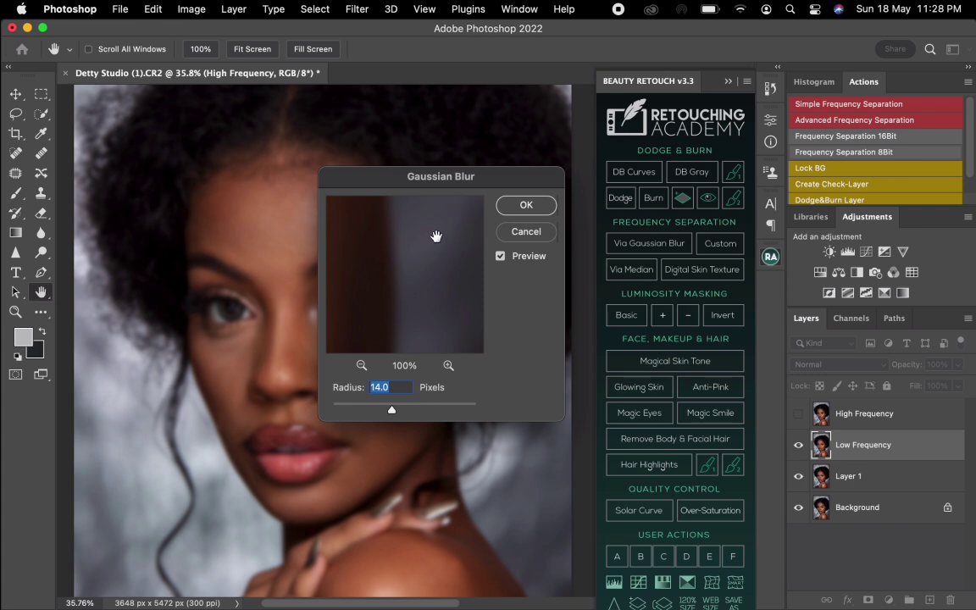
pyautogui.write('4')
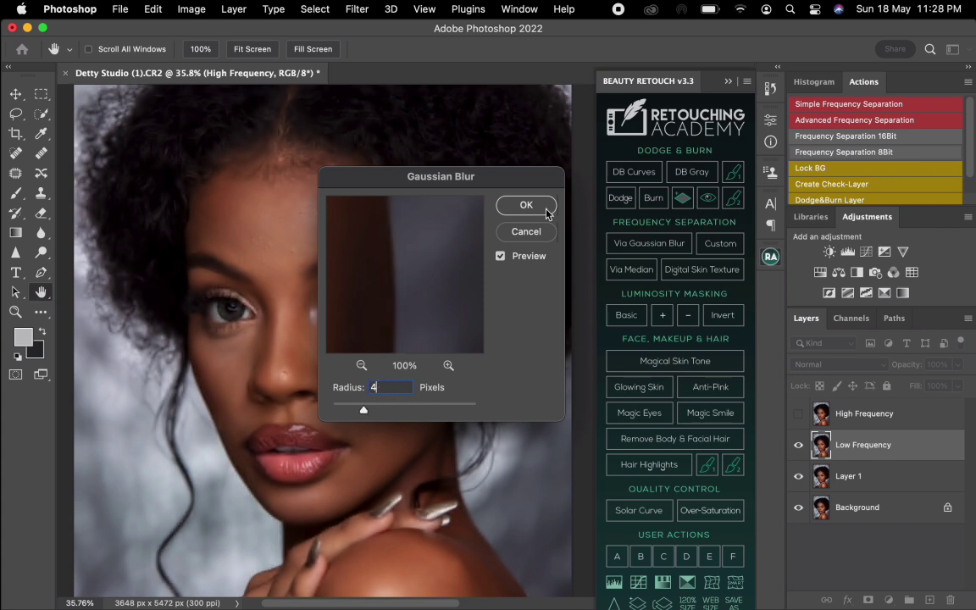
pyautogui.click(536, 206)
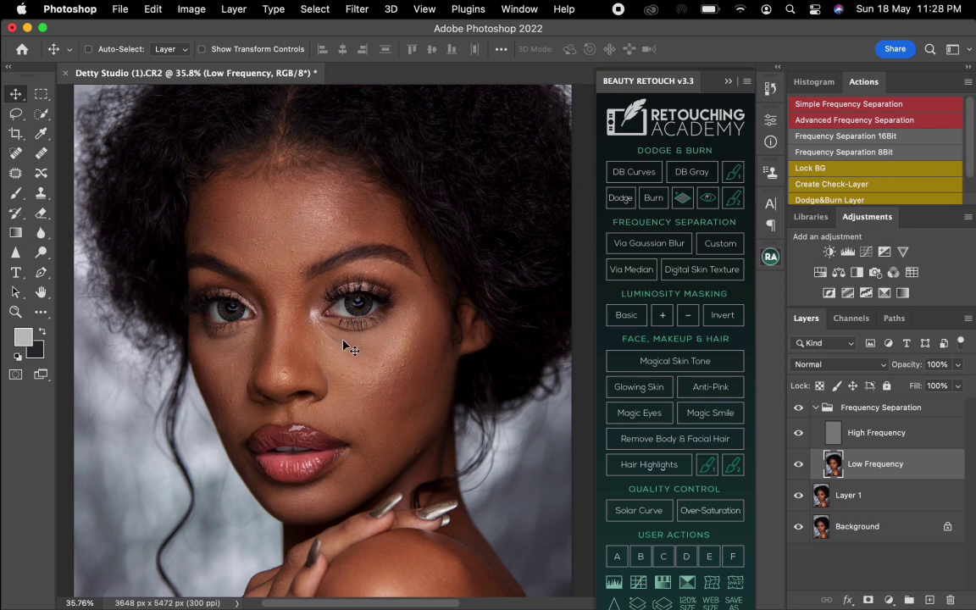
# Clean up the skin texture on the forehead and cheeks on the High Frequency layer with the Clone Stamp tool.
pyautogui.click(862, 435)
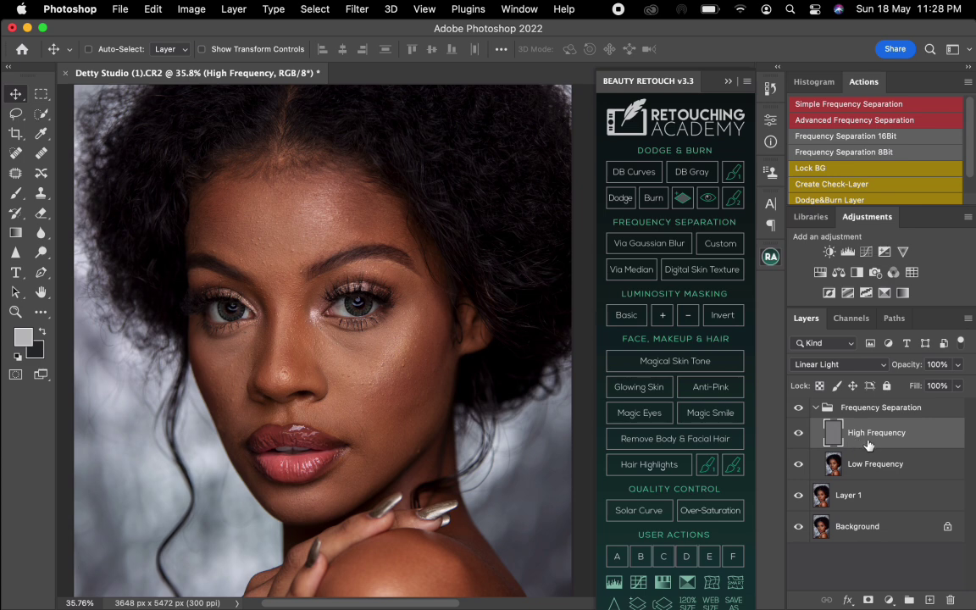
pyautogui.click(41, 196)
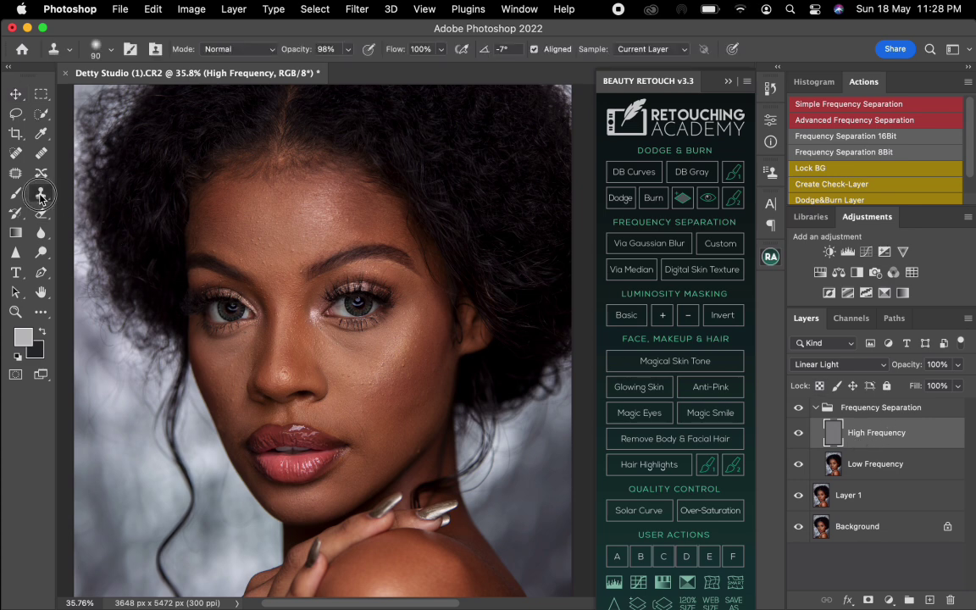
pyautogui.rightClick(41, 194)
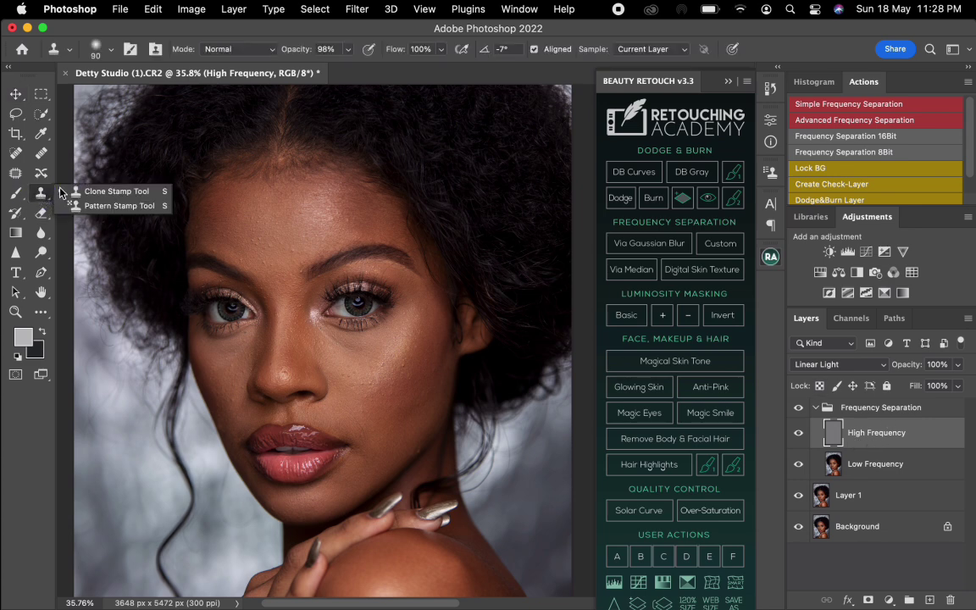
pyautogui.click(89, 188)
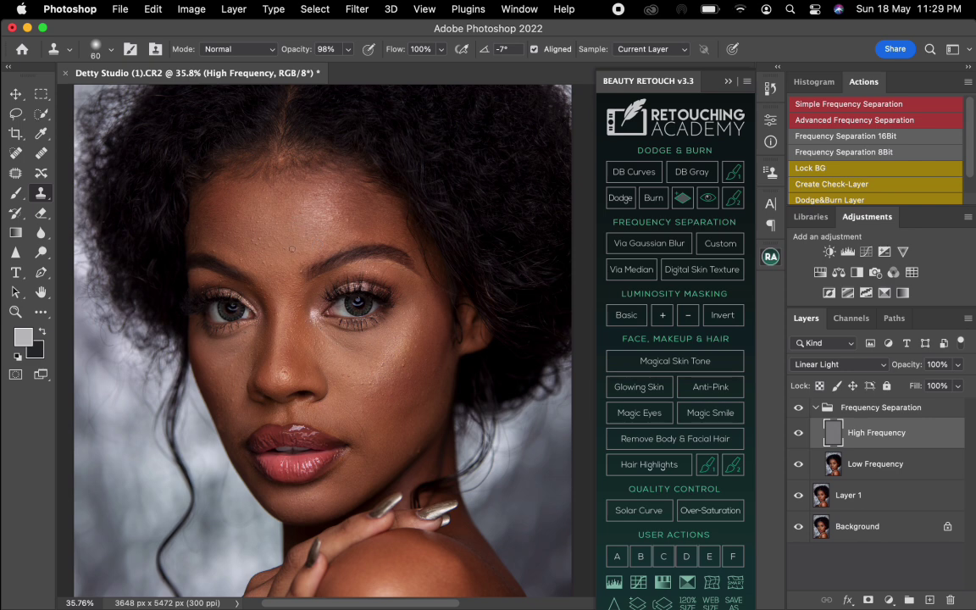
pyautogui.hotkey('ctrl', '+')
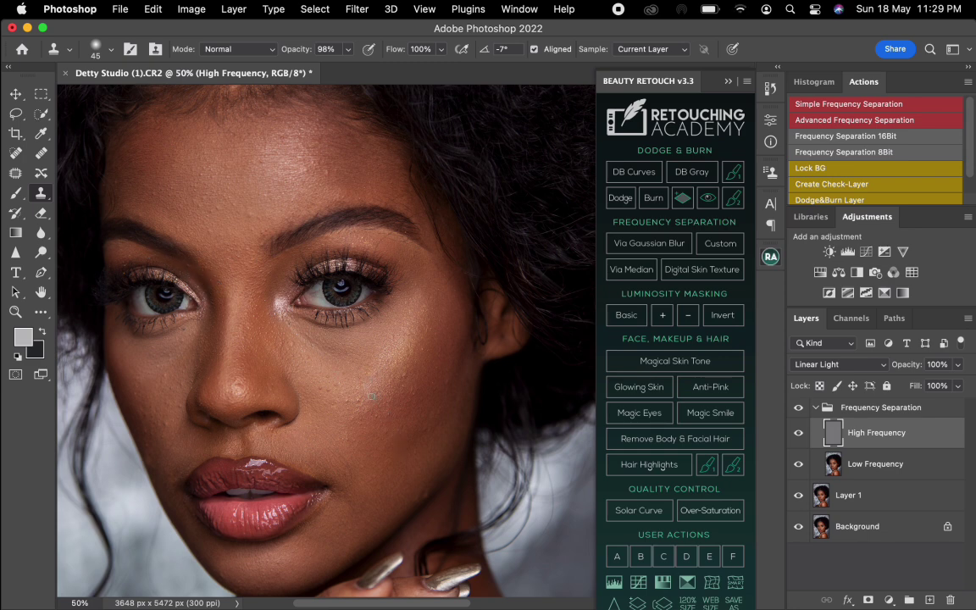
pyautogui.press('super+minus')
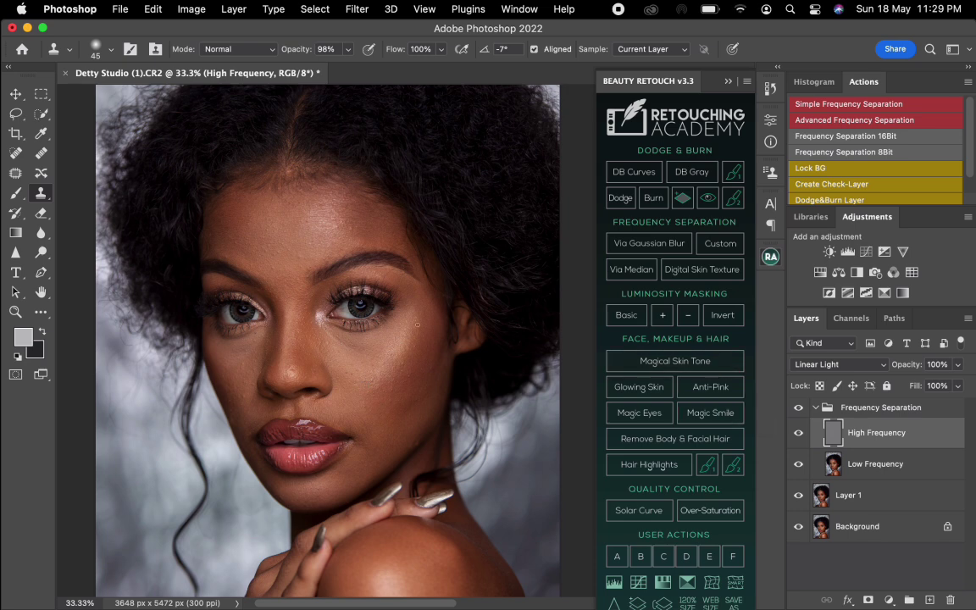
# Set up the Mixer Brush for the Low Frequency layer with a clean brush and Wet at 30%.
pyautogui.click(862, 467)
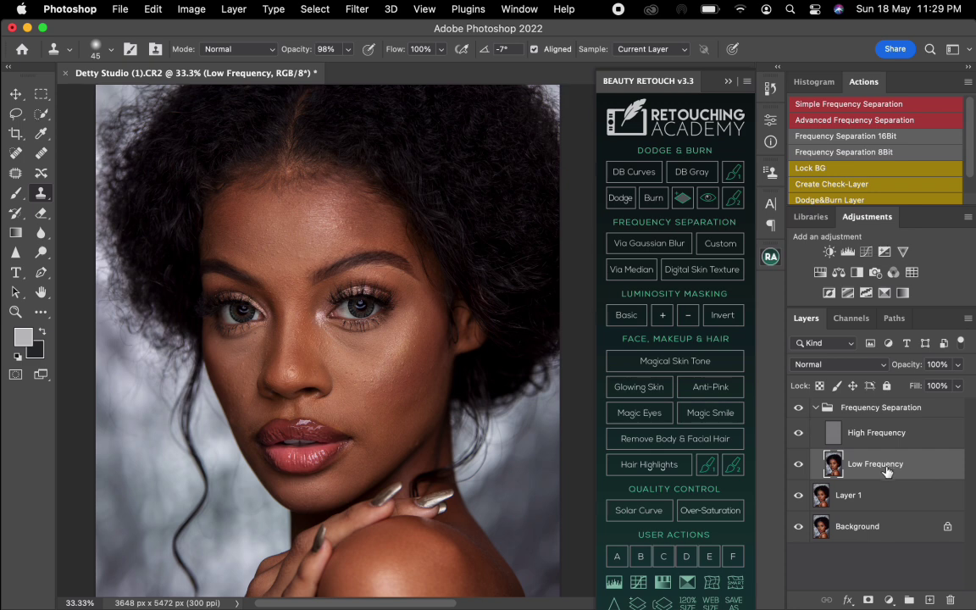
pyautogui.click(41, 313)
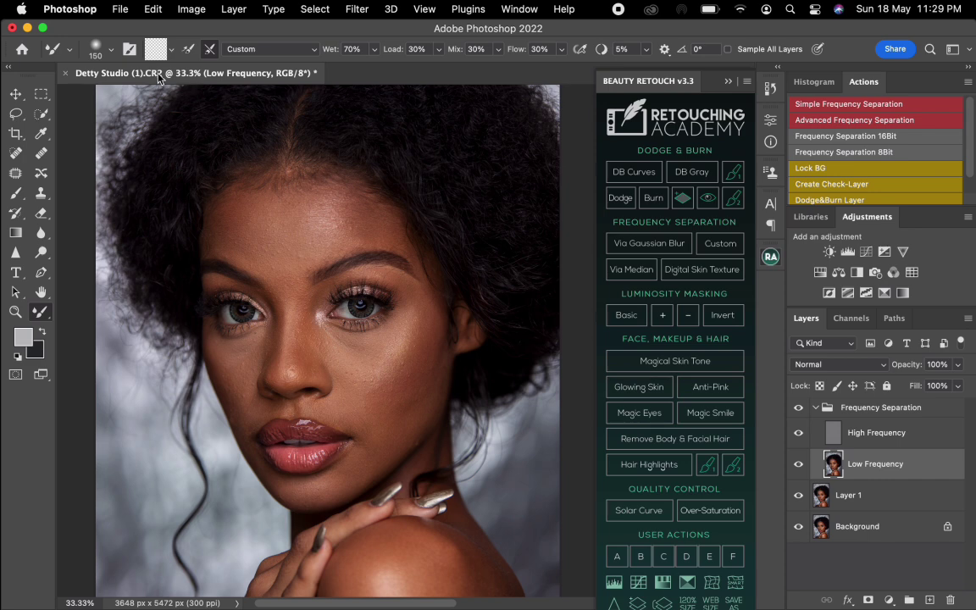
pyautogui.click(172, 53)
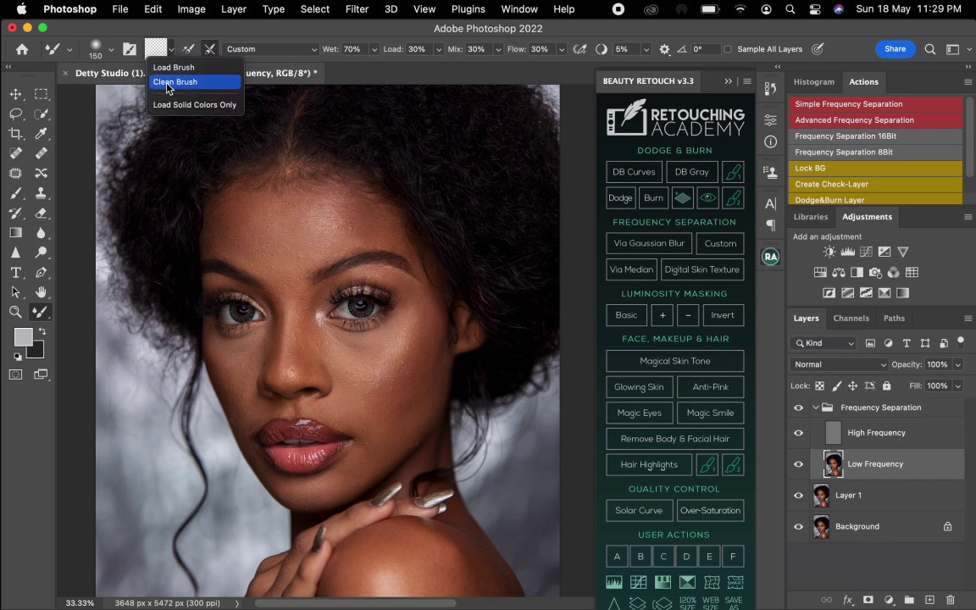
pyautogui.click(167, 82)
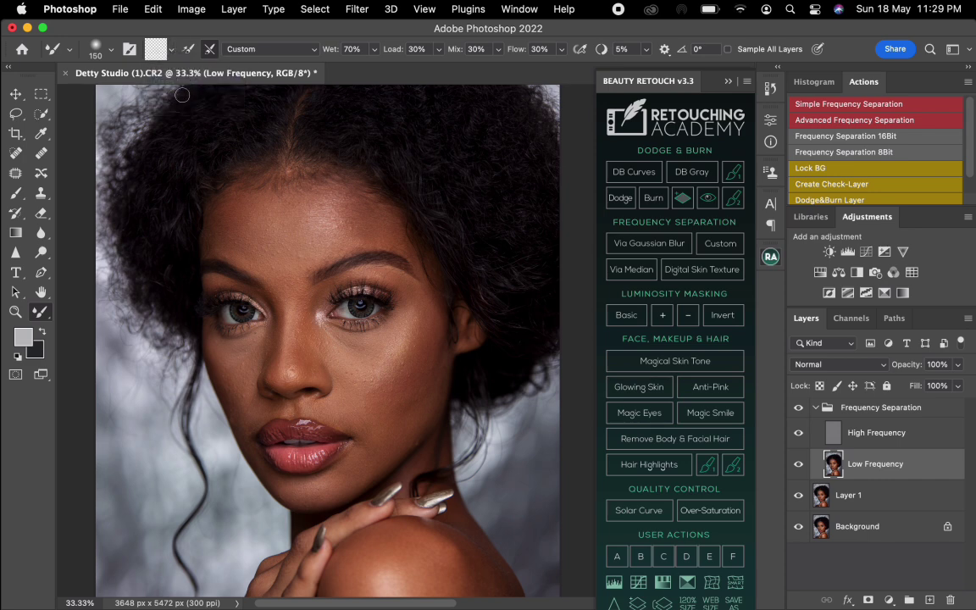
pyautogui.click(325, 49)
pyautogui.write('30')
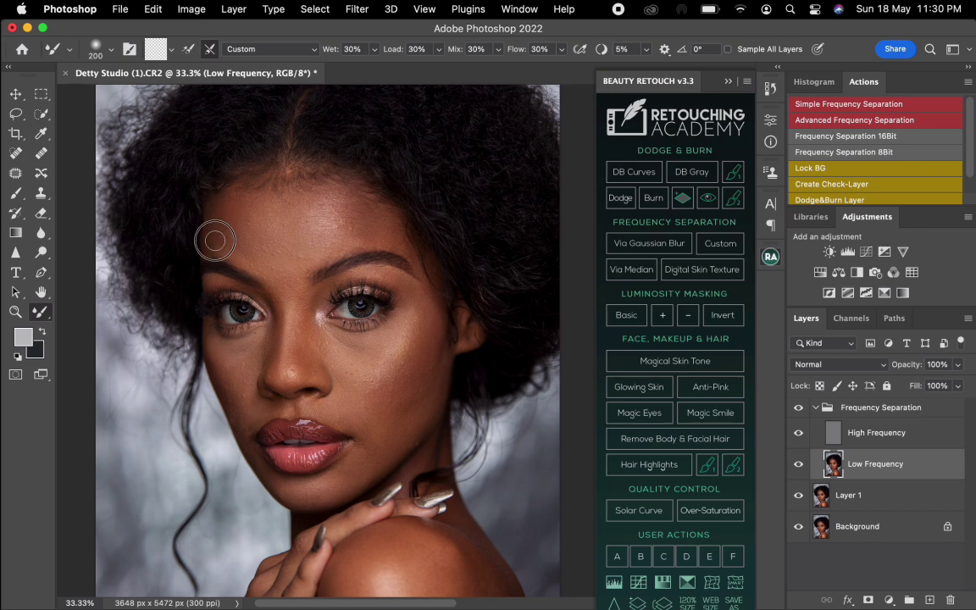
# Smooth the tones across the forehead and between the eyebrows with a Mixer Brush of about 300 px.
pyautogui.press(']')
pyautogui.press(']')
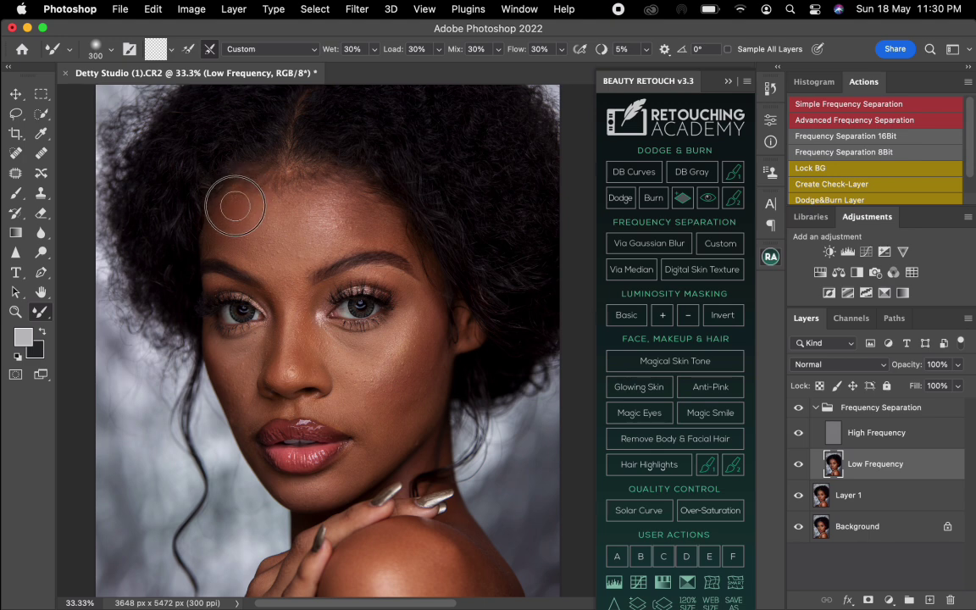
pyautogui.press(']')
pyautogui.moveTo(246, 245)
pyautogui.mouseDown()
pyautogui.moveTo(215, 231)
pyautogui.moveTo(222, 251)
pyautogui.mouseUp()
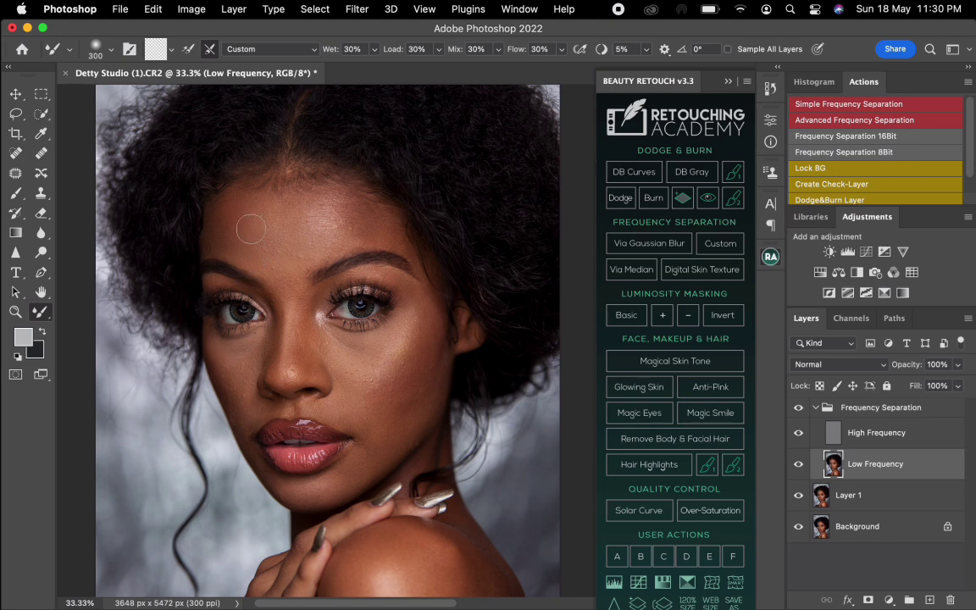
pyautogui.press(']')
pyautogui.press(']')
pyautogui.press(']')
pyautogui.moveTo(249, 200)
pyautogui.mouseDown()
pyautogui.moveTo(216, 188)
pyautogui.moveTo(294, 206)
pyautogui.moveTo(287, 185)
pyautogui.moveTo(327, 182)
pyautogui.moveTo(355, 210)
pyautogui.moveTo(264, 244)
pyautogui.moveTo(291, 287)
pyautogui.mouseUp()
pyautogui.press(']')
pyautogui.press(']')
pyautogui.press(']')
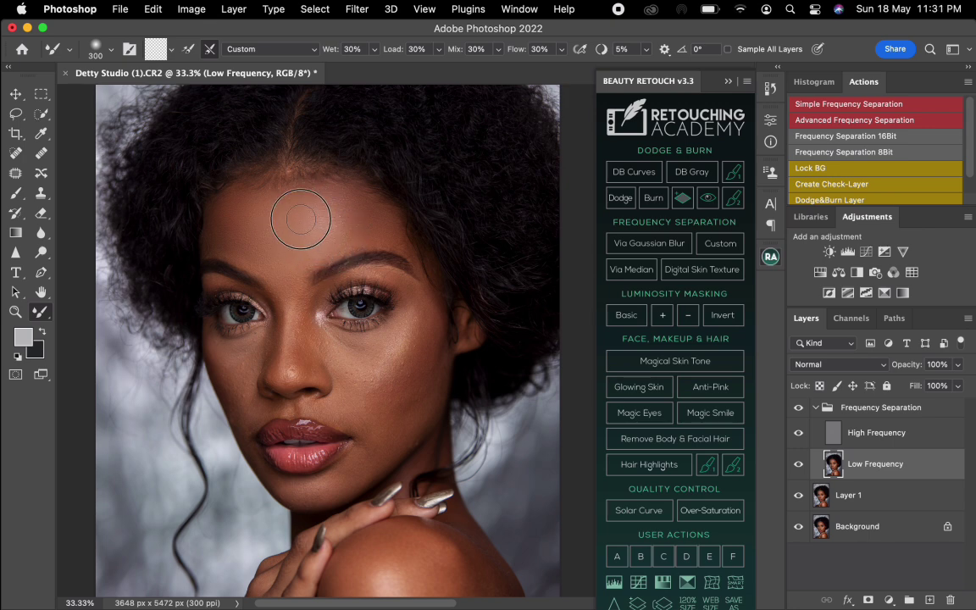
pyautogui.moveTo(306, 213)
pyautogui.mouseDown()
pyautogui.moveTo(253, 245)
pyautogui.moveTo(294, 249)
pyautogui.moveTo(291, 258)
pyautogui.moveTo(316, 227)
pyautogui.mouseUp()
pyautogui.moveTo(321, 257); pyautogui.dragTo(299, 276)
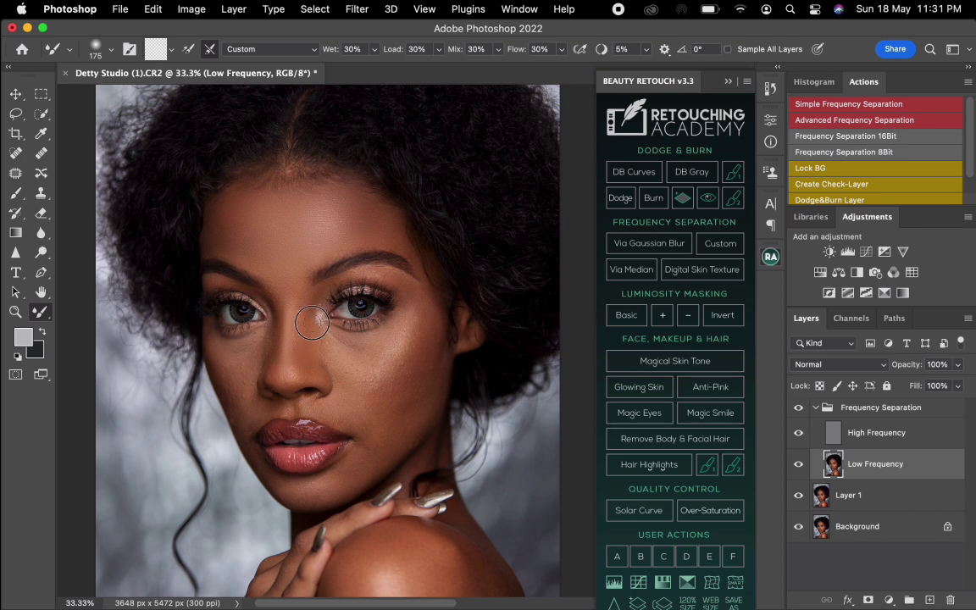
# Blend the skin tones around both eyes with a smaller Mixer Brush.
pyautogui.press('[')
pyautogui.press('[')
pyautogui.press(']')
pyautogui.moveTo(235, 284); pyautogui.dragTo(225, 285)
pyautogui.press(']')
pyautogui.moveTo(414, 293); pyautogui.dragTo(421, 307)
# Smooth the cheek on the portrait's left side, using a 200 px Mixer Brush and a smaller one along the face edge.
pyautogui.press(']')
pyautogui.moveTo(222, 362)
pyautogui.mouseDown()
pyautogui.moveTo(237, 406)
pyautogui.moveTo(217, 354)
pyautogui.moveTo(220, 320)
pyautogui.moveTo(244, 373)
pyautogui.mouseUp()
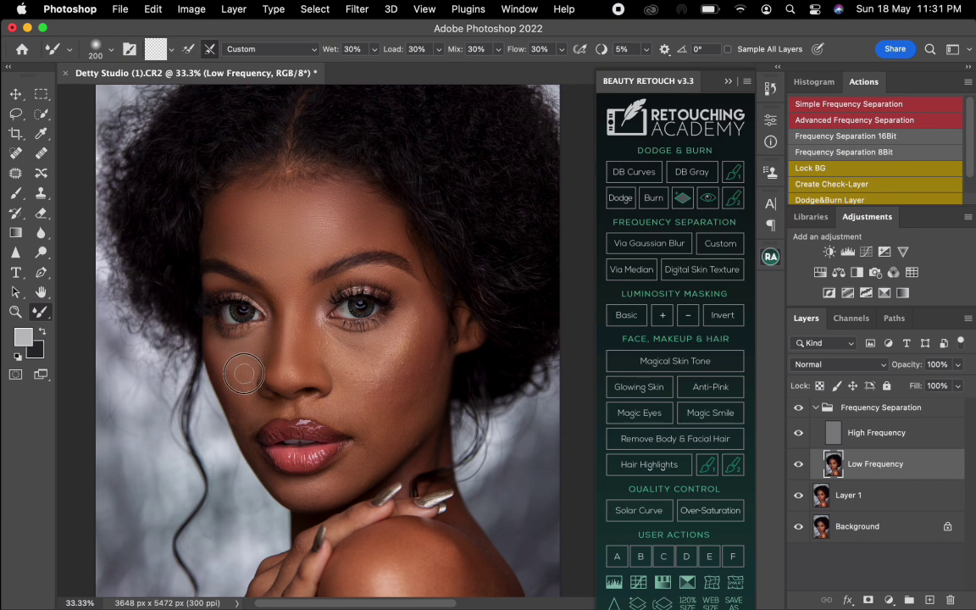
pyautogui.press('[')
pyautogui.moveTo(212, 333); pyautogui.dragTo(210, 343)
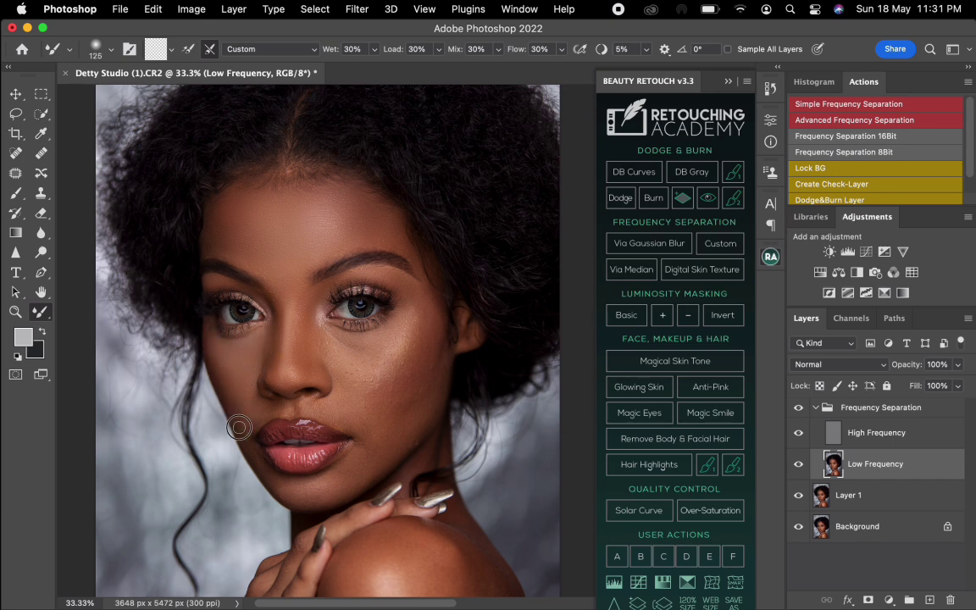
# Blend the skin above the upper lip, along the nose and up the portrait's right cheek with a 175 px Mixer Brush.
pyautogui.press(']')
pyautogui.press(']')
pyautogui.press(']')
pyautogui.press('[')
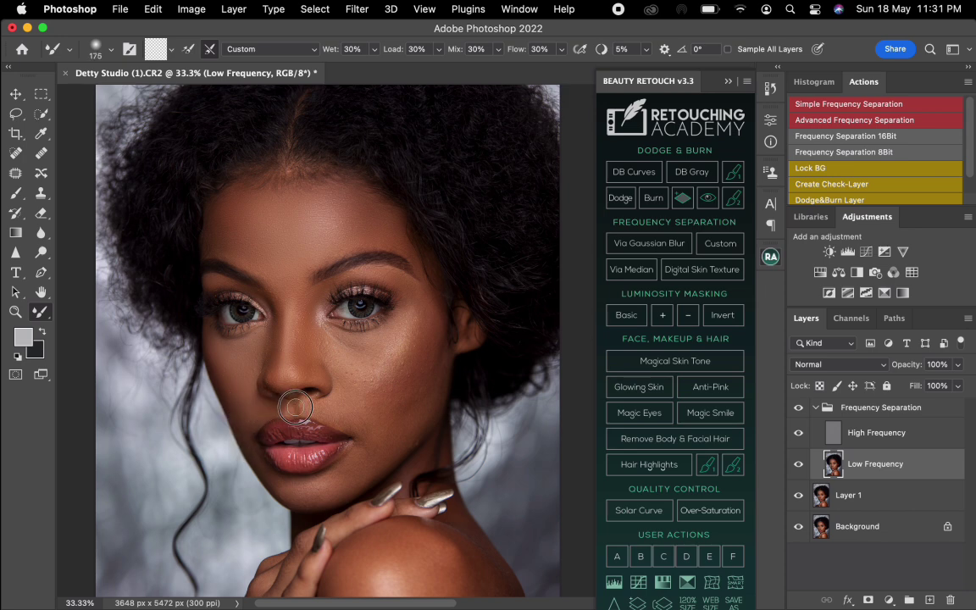
pyautogui.moveTo(295, 408)
pyautogui.mouseDown()
pyautogui.moveTo(312, 407)
pyautogui.moveTo(304, 374)
pyautogui.mouseUp()
pyautogui.moveTo(344, 420)
pyautogui.mouseDown()
pyautogui.moveTo(414, 396)
pyautogui.moveTo(427, 349)
pyautogui.mouseUp()
# Soften the under-eye area and highlight on the portrait's right cheek with a Mixer Brush of up to 300 px.
pyautogui.press(']')
pyautogui.press(']')
pyautogui.press(']')
pyautogui.rightClick(334, 343)
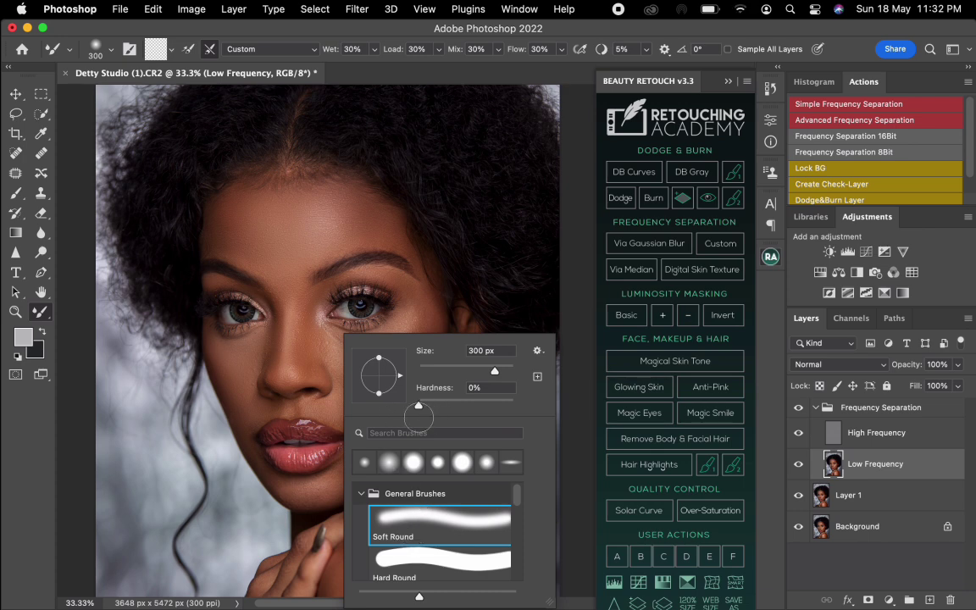
pyautogui.click(343, 356)
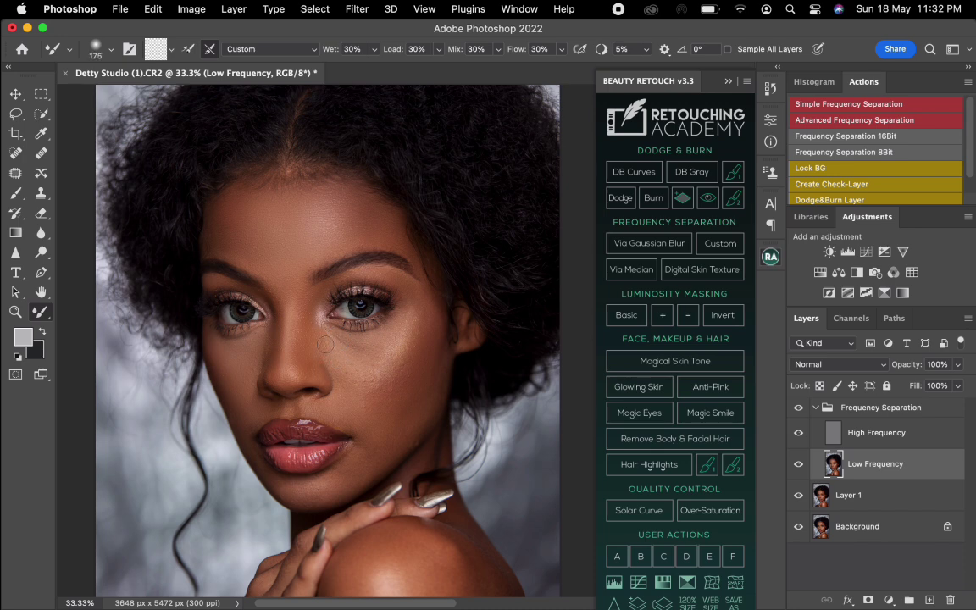
pyautogui.press(']')
pyautogui.press(']')
pyautogui.moveTo(402, 375); pyautogui.dragTo(360, 349)
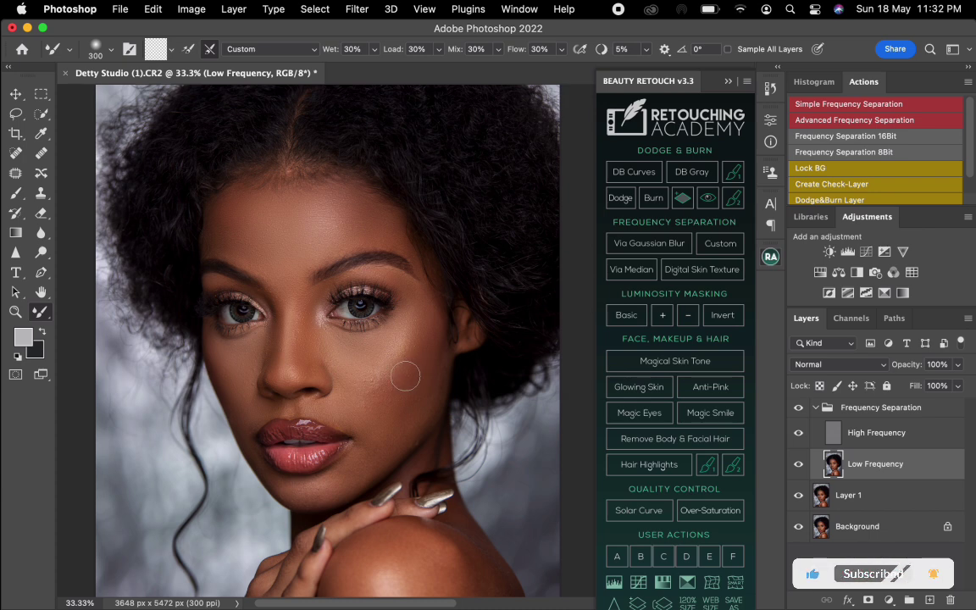
# Smooth the skin from beside the mouth down to the chin with a 250 px Mixer Brush.
pyautogui.press('[')
pyautogui.moveTo(370, 390)
pyautogui.mouseDown()
pyautogui.moveTo(413, 396)
pyautogui.moveTo(428, 381)
pyautogui.moveTo(437, 348)
pyautogui.moveTo(414, 438)
pyautogui.moveTo(420, 424)
pyautogui.moveTo(371, 470)
pyautogui.moveTo(362, 428)
pyautogui.moveTo(350, 473)
pyautogui.moveTo(336, 482)
pyautogui.moveTo(354, 484)
pyautogui.moveTo(414, 422)
pyautogui.moveTo(409, 432)
pyautogui.moveTo(428, 392)
pyautogui.moveTo(415, 387)
pyautogui.moveTo(435, 356)
pyautogui.moveTo(411, 434)
pyautogui.moveTo(417, 414)
pyautogui.moveTo(379, 455)
pyautogui.moveTo(314, 488)
pyautogui.mouseUp()
pyautogui.press('[')
pyautogui.press('[')
pyautogui.press(']')
pyautogui.press(']')
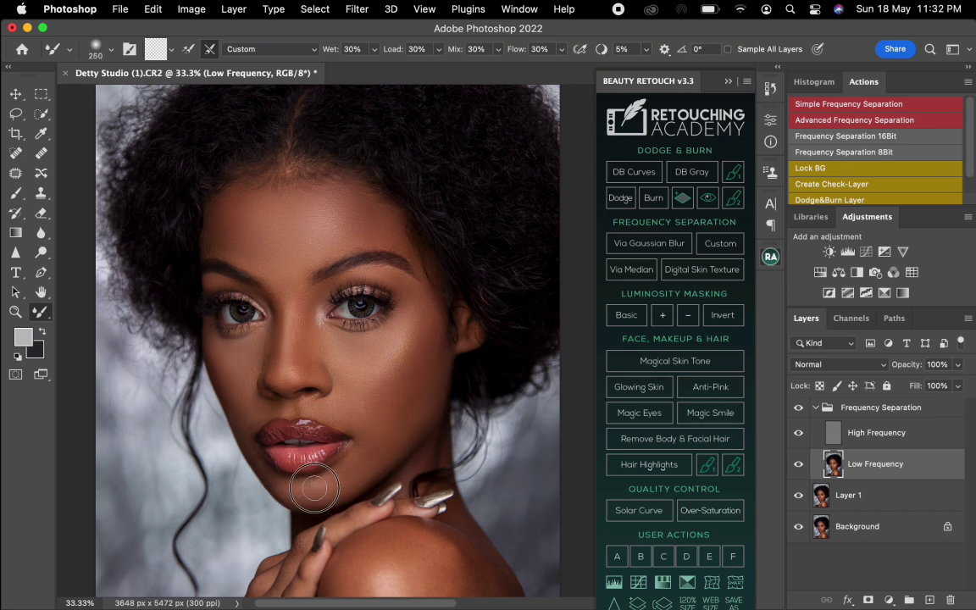
# Blend the jawline and lower cheek on the portrait's right side with a 300 px Mixer Brush.
pyautogui.press(']')
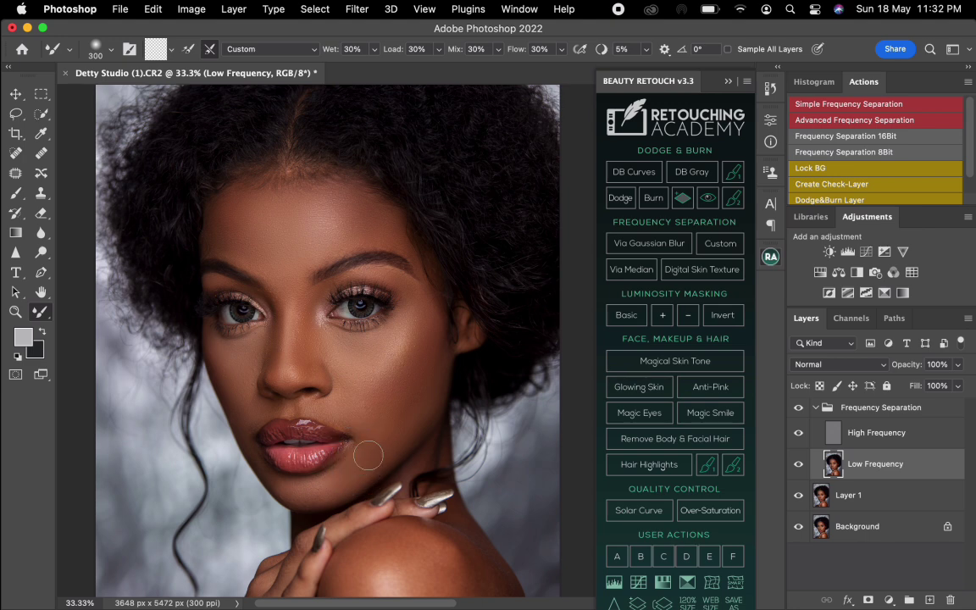
pyautogui.moveTo(367, 454)
pyautogui.mouseDown()
pyautogui.moveTo(355, 405)
pyautogui.moveTo(388, 409)
pyautogui.moveTo(392, 432)
pyautogui.moveTo(414, 410)
pyautogui.mouseUp()
pyautogui.press(']')
pyautogui.press(']')
pyautogui.moveTo(365, 377)
pyautogui.mouseDown()
pyautogui.moveTo(414, 322)
pyautogui.moveTo(391, 337)
pyautogui.moveTo(366, 388)
pyautogui.moveTo(410, 432)
pyautogui.moveTo(404, 426)
pyautogui.mouseUp()
pyautogui.press(']')
pyautogui.press(']')
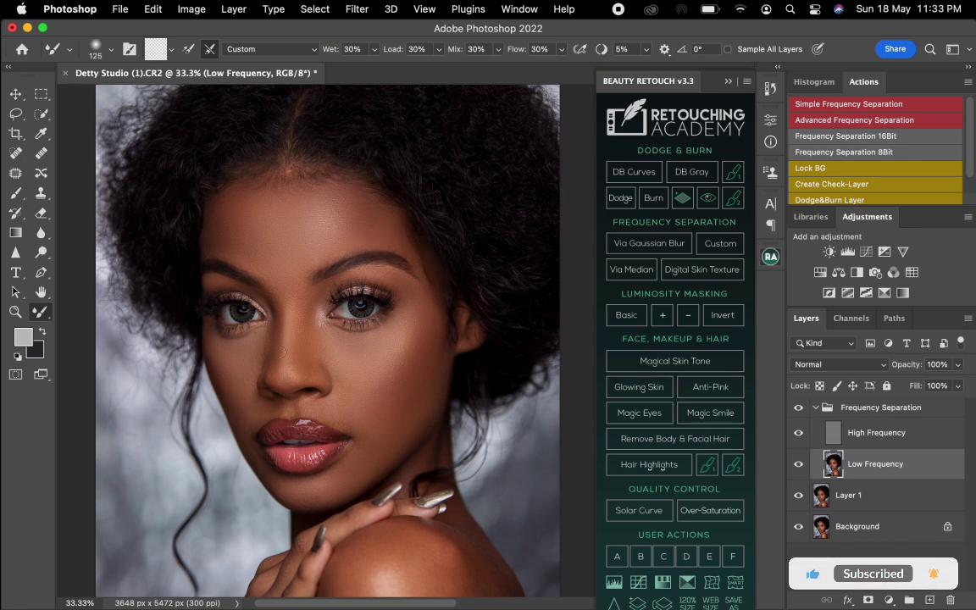
# Refine the forehead tones near the hairline on both sides with a Mixer Brush of up to 300 px.
pyautogui.press(']')
pyautogui.press(']')
pyautogui.press(']')
pyautogui.press(']')
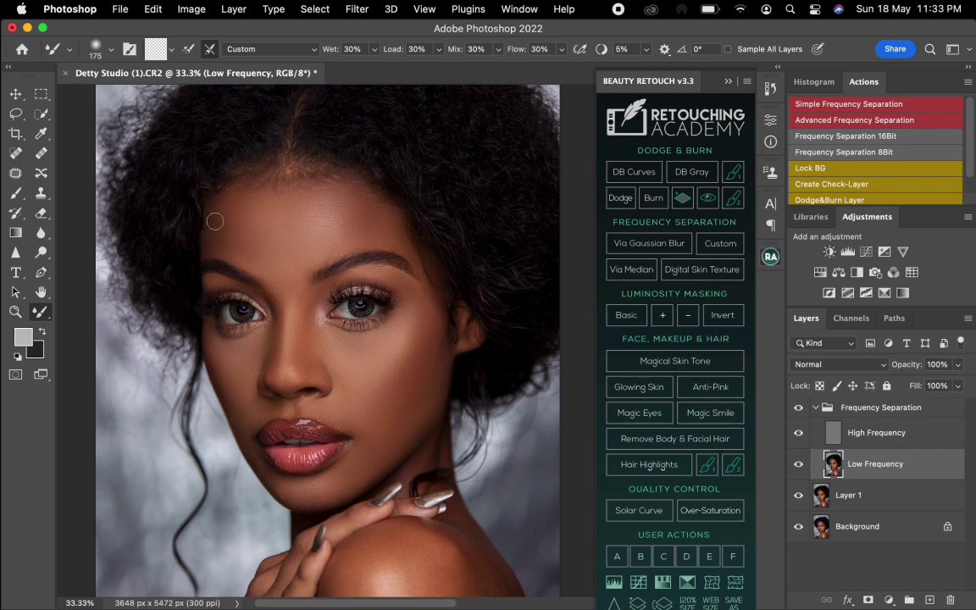
pyautogui.press(']')
pyautogui.press(']')
pyautogui.press(']')
pyautogui.press(']')
pyautogui.moveTo(358, 200)
pyautogui.mouseDown()
pyautogui.moveTo(384, 213)
pyautogui.moveTo(375, 225)
pyautogui.mouseUp()
pyautogui.press(']')
pyautogui.press(']')
pyautogui.press(']')
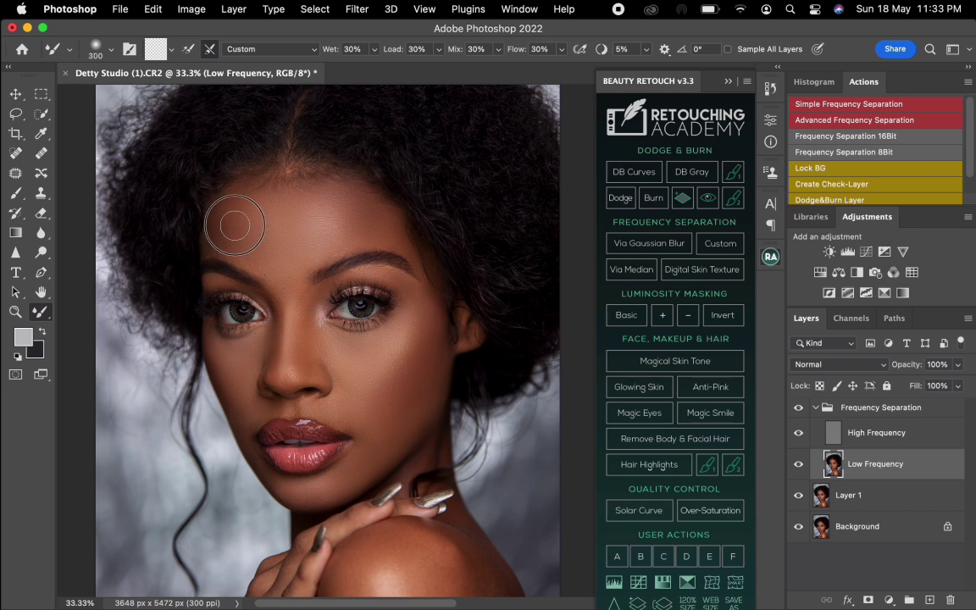
# Compare the portrait with and without the Frequency Separation group, and bring the shoulder and hands into view.
pyautogui.click(801, 408)
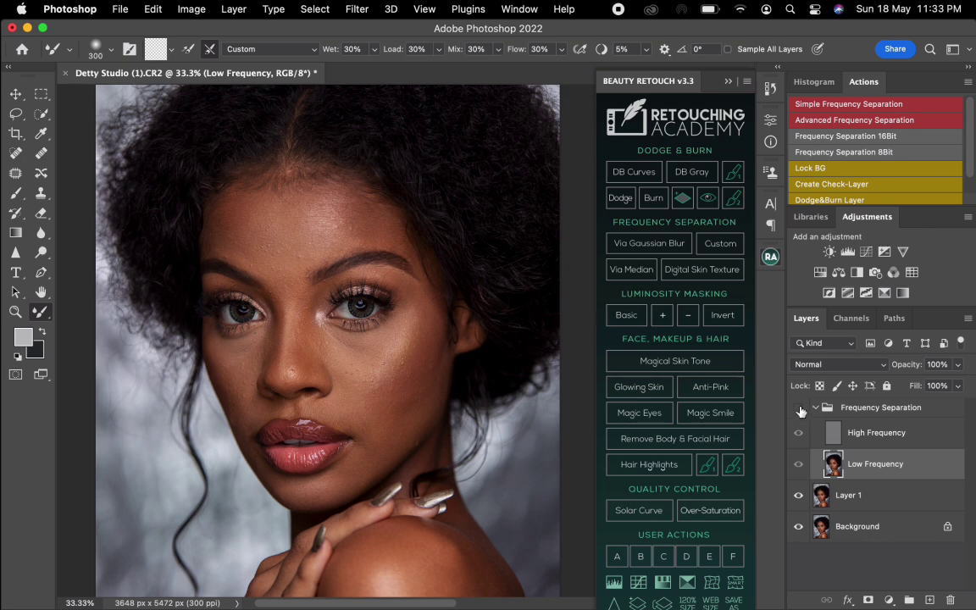
pyautogui.click(800, 408)
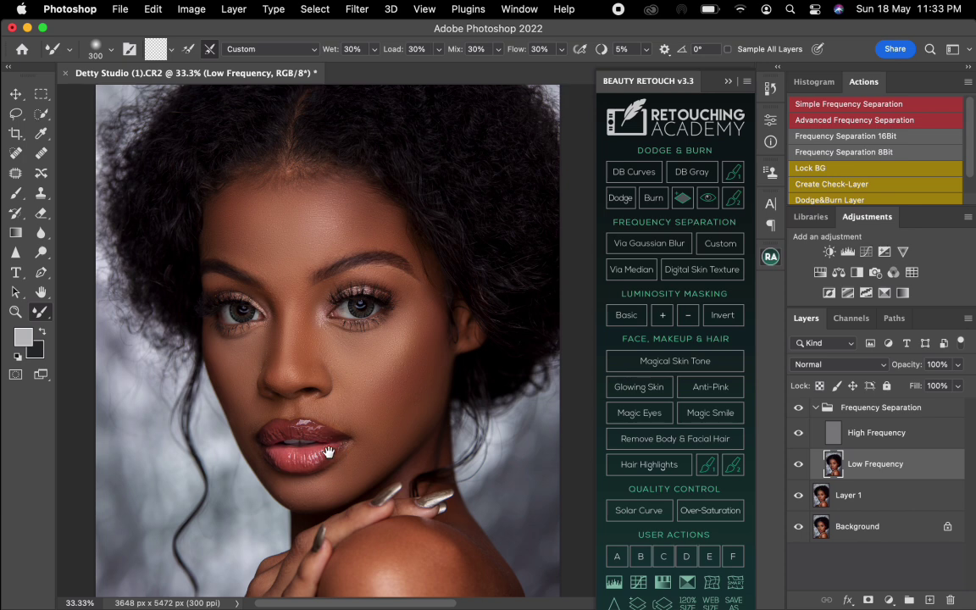
pyautogui.moveTo(329, 452)
pyautogui.mouseDown()
pyautogui.moveTo(298, 305)
pyautogui.moveTo(316, 348)
pyautogui.mouseUp()
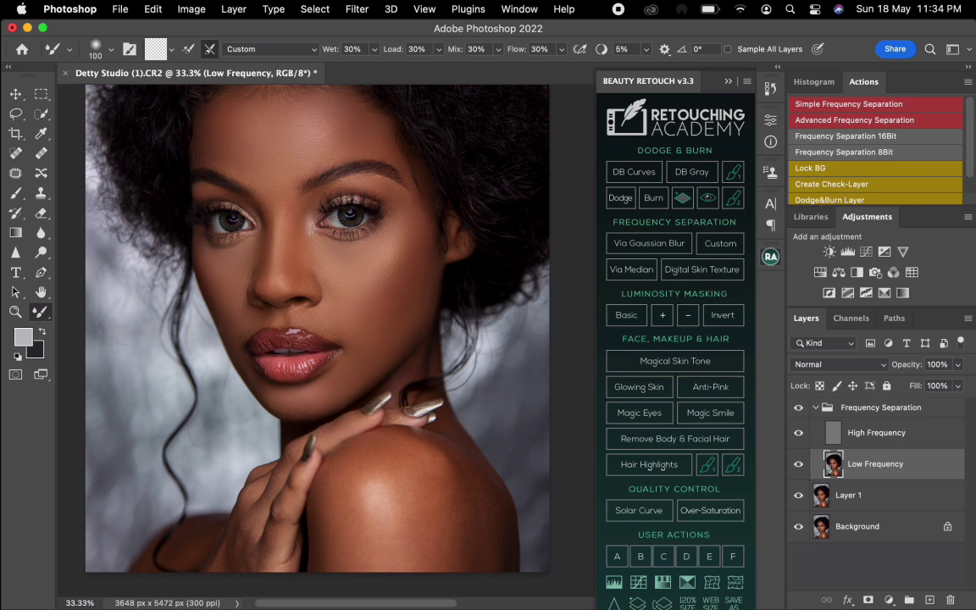
# Smooth the highlight and midtones on the front shoulder of the Low Frequency layer with a Mixer Brush of up to 500 px.
pyautogui.press(']')
pyautogui.press(']')
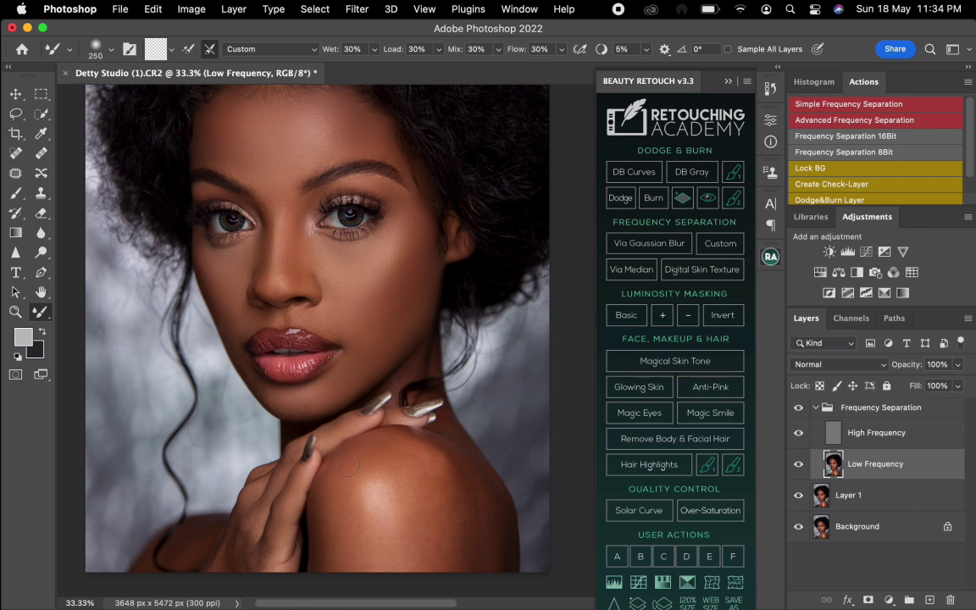
pyautogui.press(']')
pyautogui.press(']')
pyautogui.press(']')
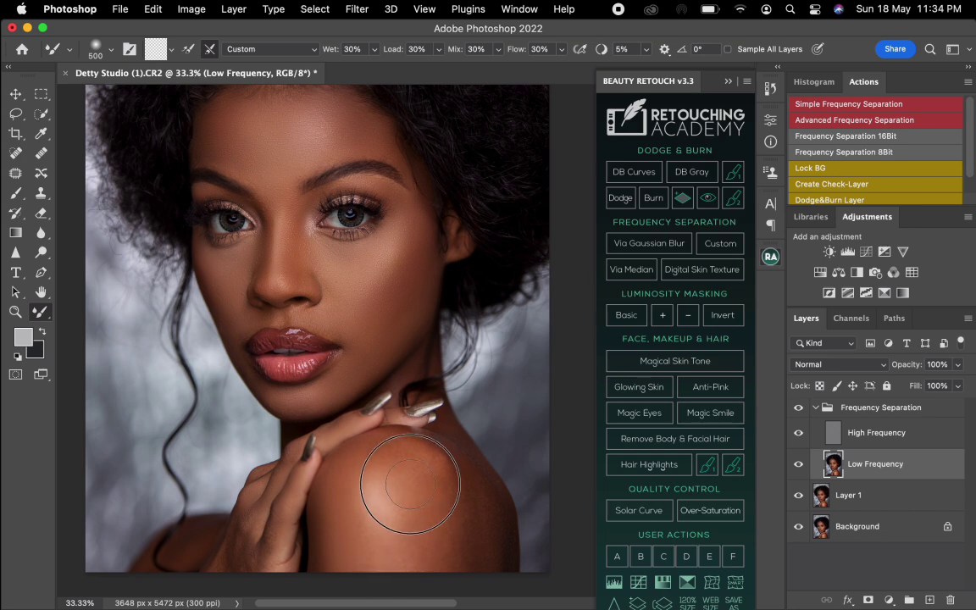
pyautogui.moveTo(410, 485)
pyautogui.mouseDown()
pyautogui.moveTo(381, 436)
pyautogui.moveTo(339, 406)
pyautogui.moveTo(398, 419)
pyautogui.moveTo(442, 472)
pyautogui.moveTo(391, 425)
pyautogui.moveTo(437, 462)
pyautogui.moveTo(444, 479)
pyautogui.mouseUp()
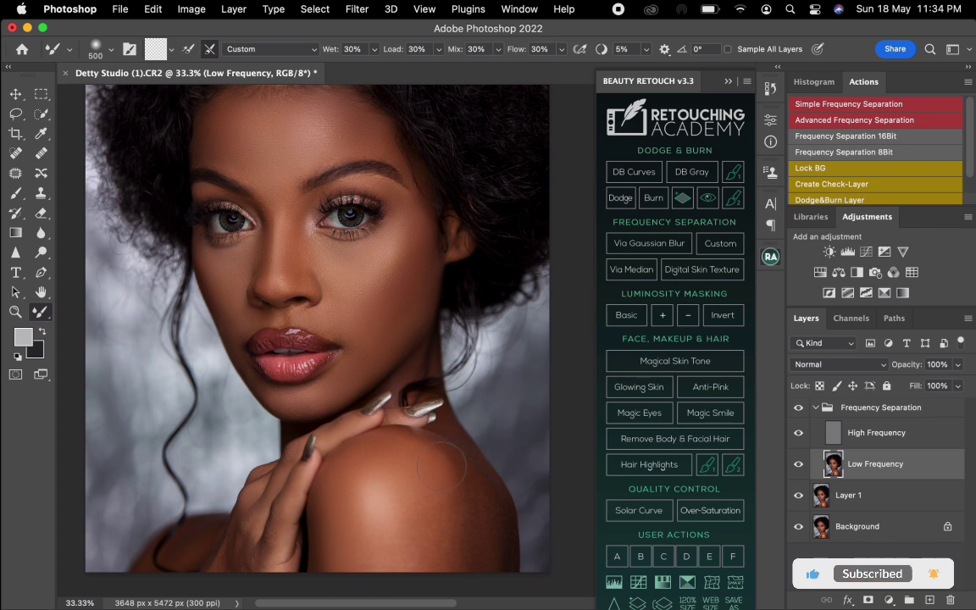
# Blend the shaded outer side of the front shoulder with a Mixer Brush between 250 and 400 px.
pyautogui.press('[')
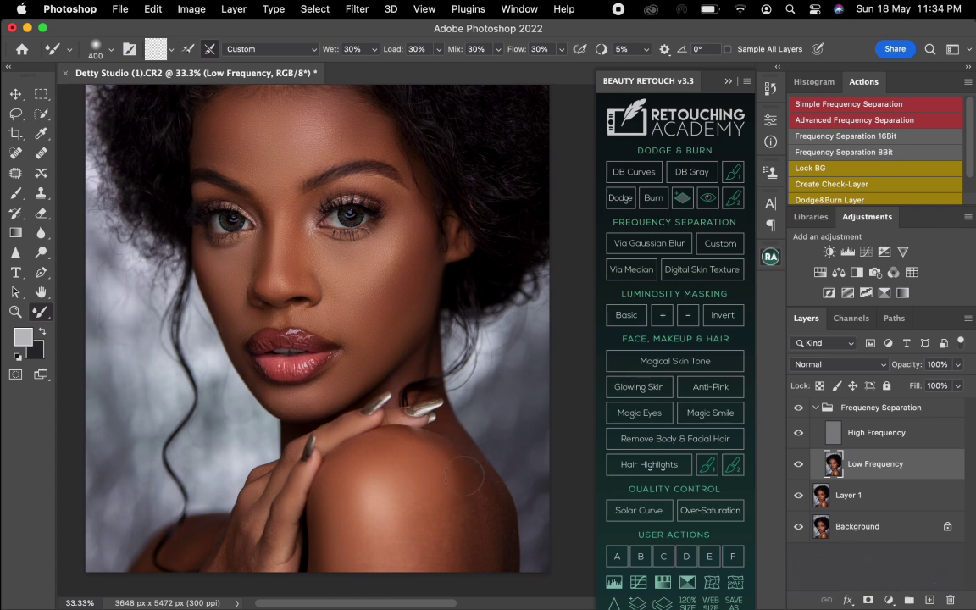
pyautogui.press('[')
pyautogui.press('[')
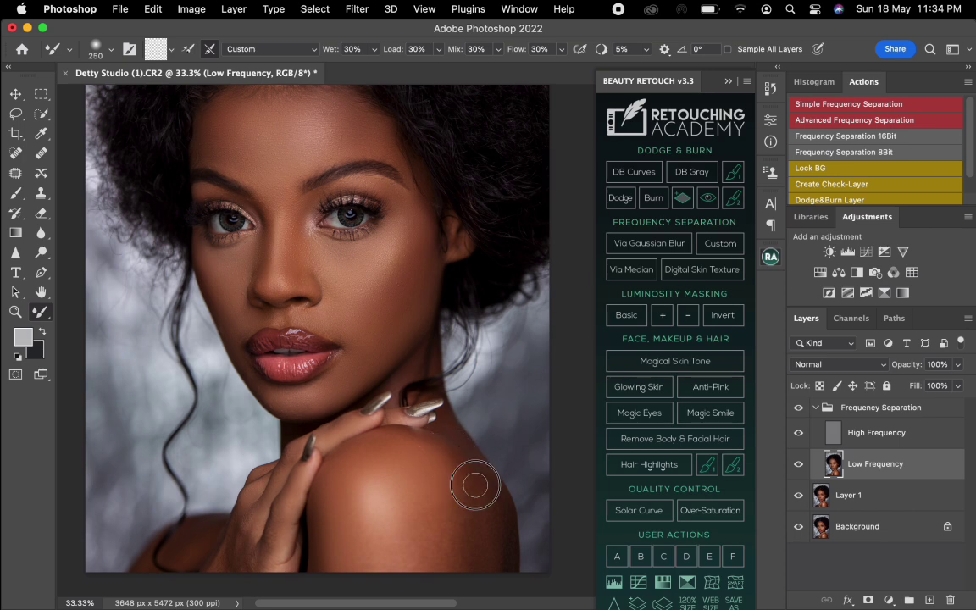
pyautogui.press(']')
pyautogui.press(']')
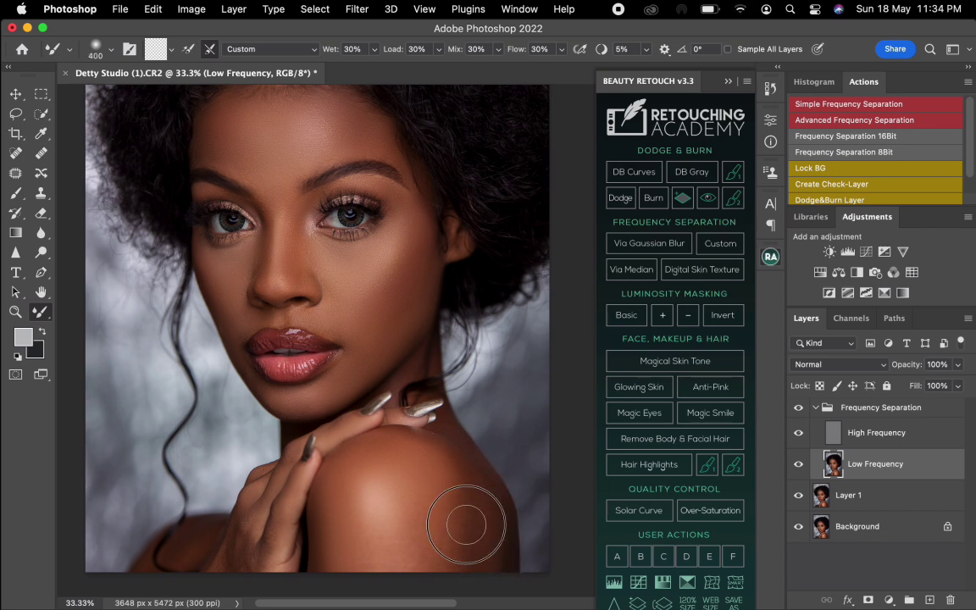
pyautogui.moveTo(466, 524); pyautogui.dragTo(447, 481)
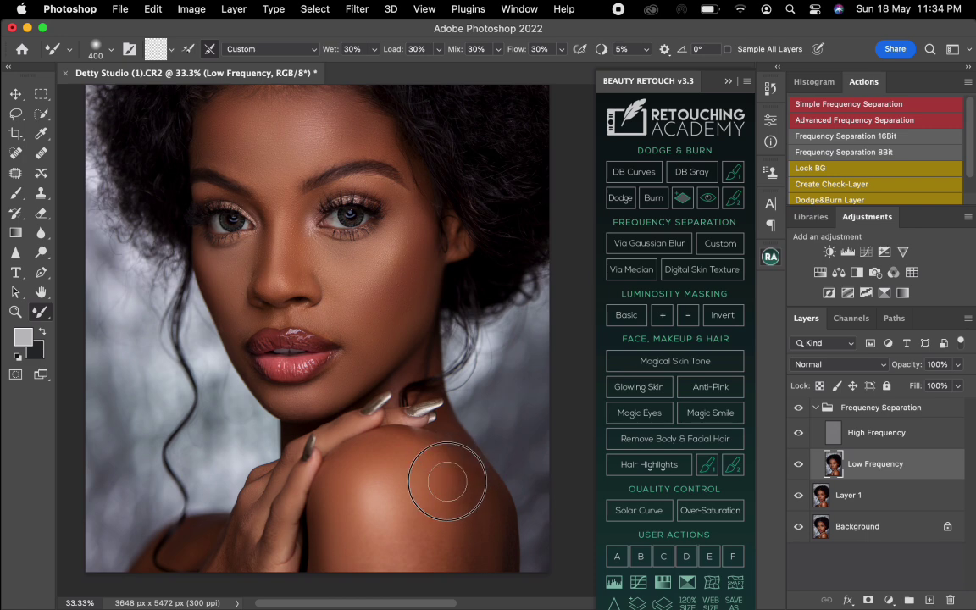
# Even out the tones on the upper arm near the photo's lower edge with a 300 px Mixer Brush.
pyautogui.press('[')
pyautogui.press('[')
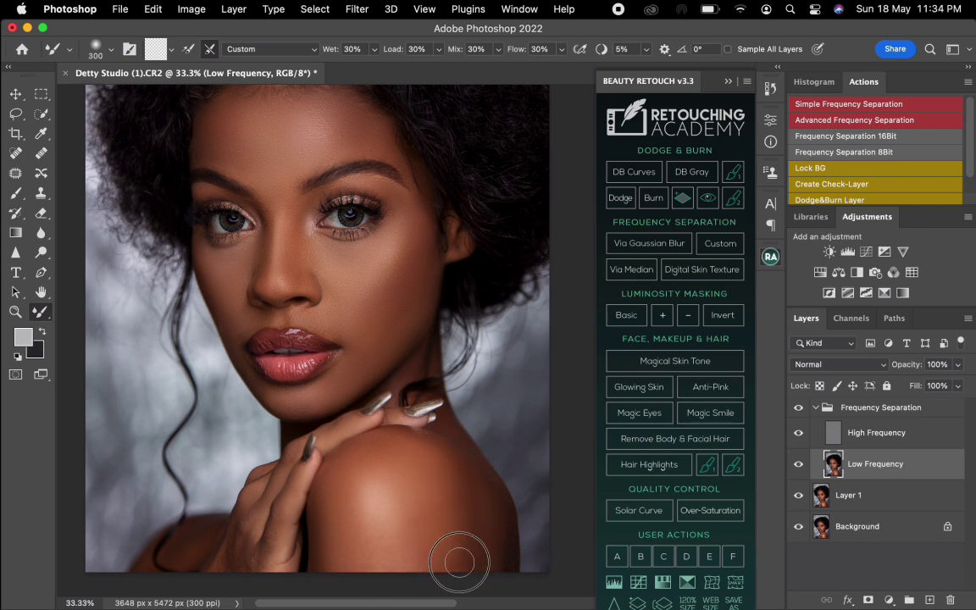
pyautogui.press('[')
pyautogui.press('[')
pyautogui.press('[')
pyautogui.press('[')
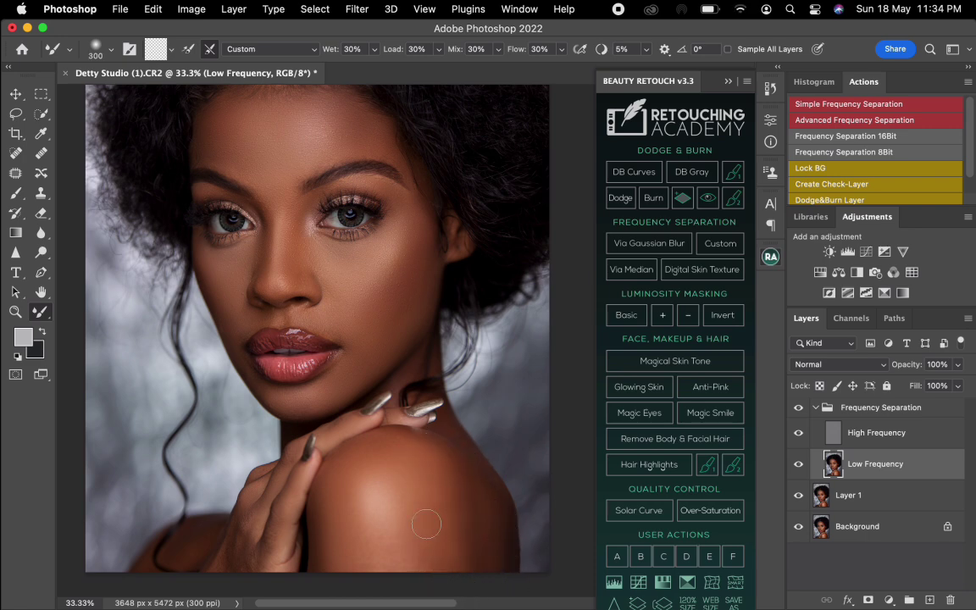
# Soften the inner edge and top of the front shoulder's highlight with a 400 px Mixer Brush.
pyautogui.press(']')
pyautogui.press(']')
pyautogui.press(']')
pyautogui.press(']')
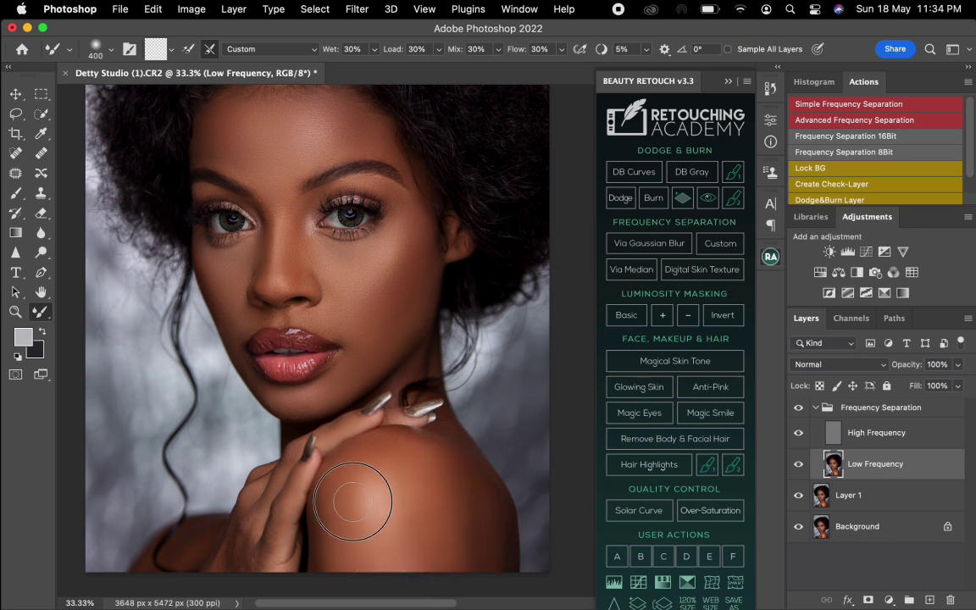
pyautogui.moveTo(353, 501)
pyautogui.mouseDown()
pyautogui.moveTo(355, 512)
pyautogui.moveTo(369, 484)
pyautogui.mouseUp()
pyautogui.moveTo(400, 453); pyautogui.dragTo(374, 461)
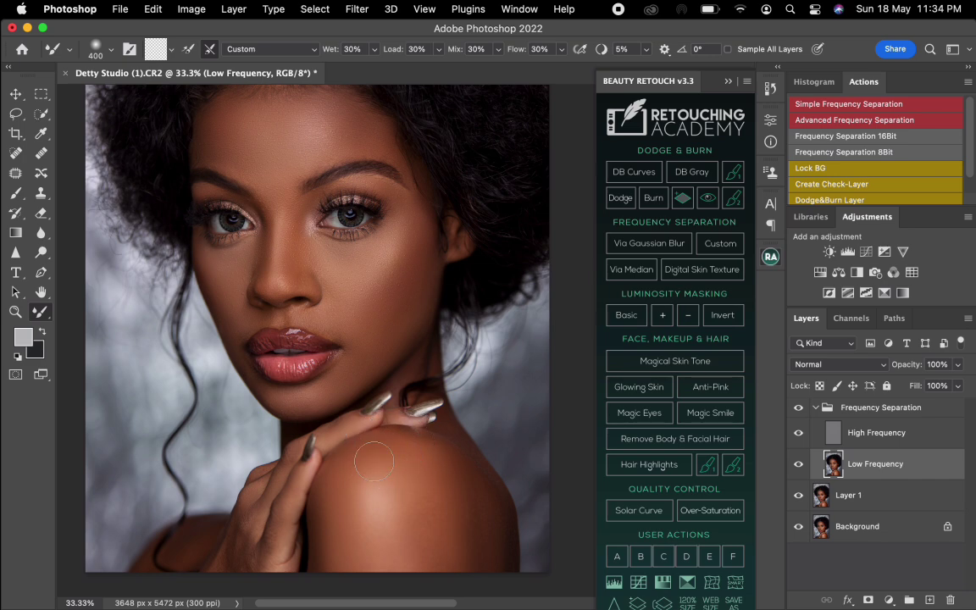
# Smooth the skin on the back of the hand and the fingers with a Mixer Brush of 175 to 200 px.
pyautogui.press(']')
pyautogui.press('[')
pyautogui.press('[')
pyautogui.press('[')
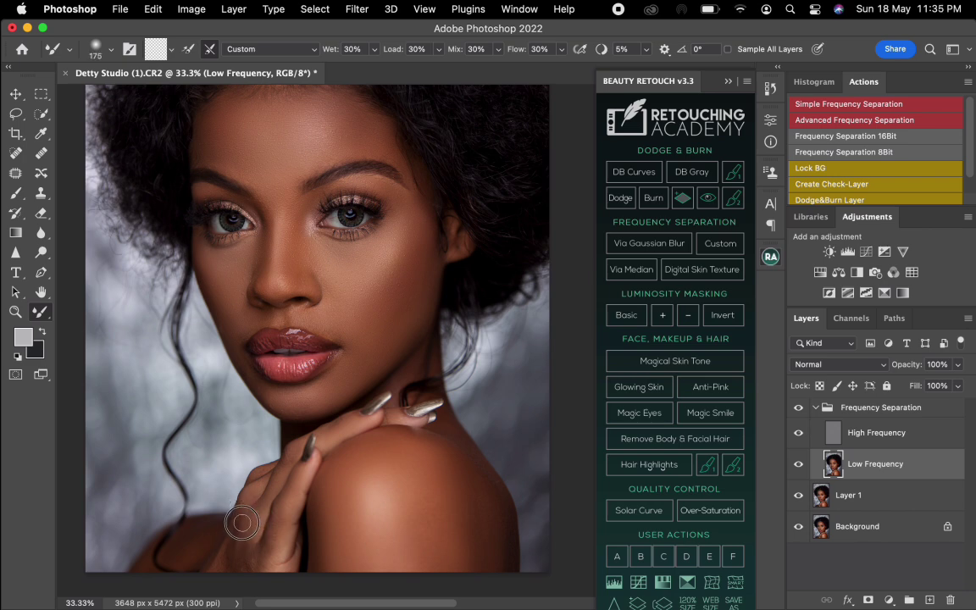
pyautogui.press(']')
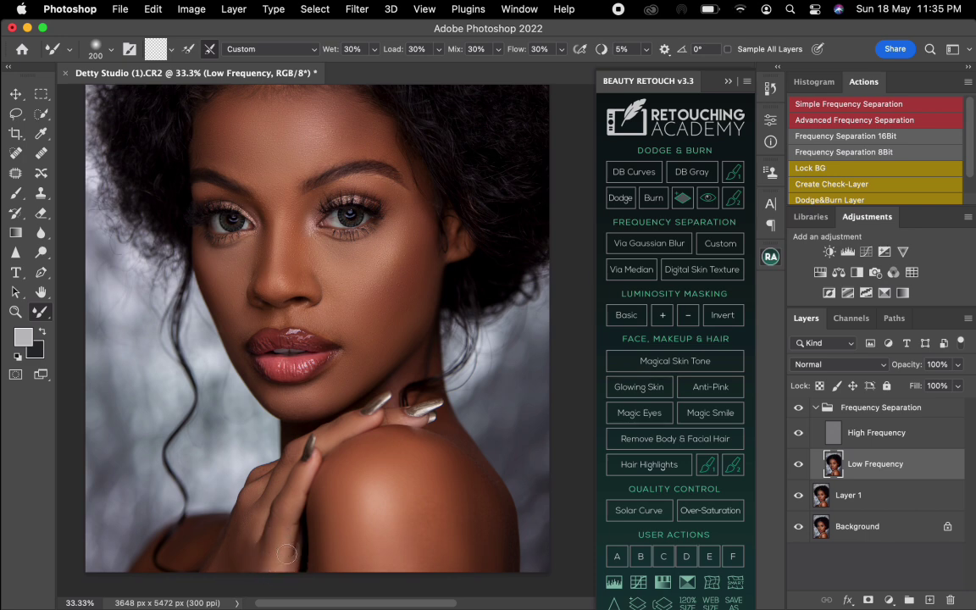
pyautogui.press('[')
# Blend the far shoulder behind the hand with a 250 px Mixer Brush.
pyautogui.hotkey('shift', ']')
pyautogui.hotkey('shift', ']')
pyautogui.hotkey('shift', ']')
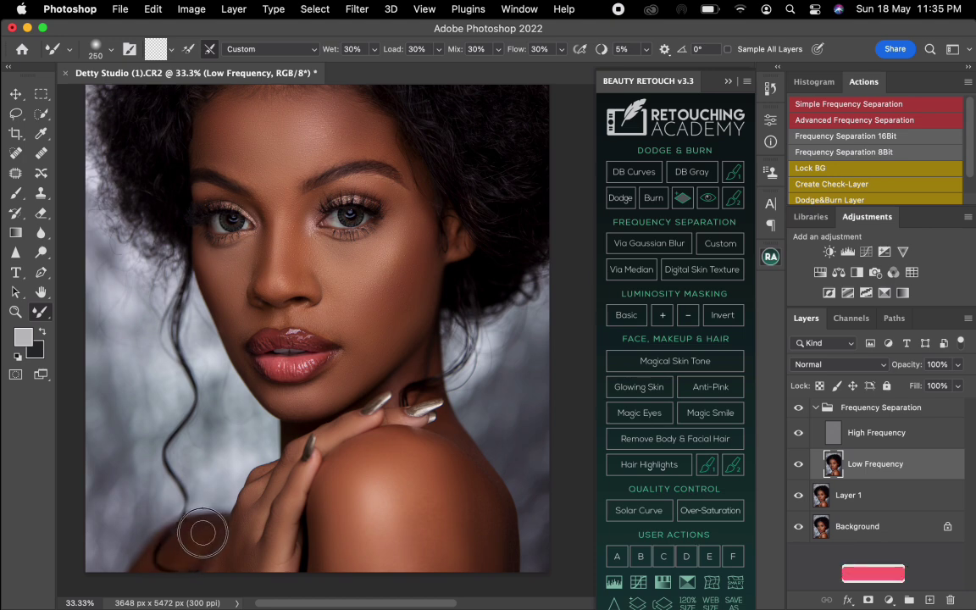
pyautogui.press('[')
pyautogui.press('[')
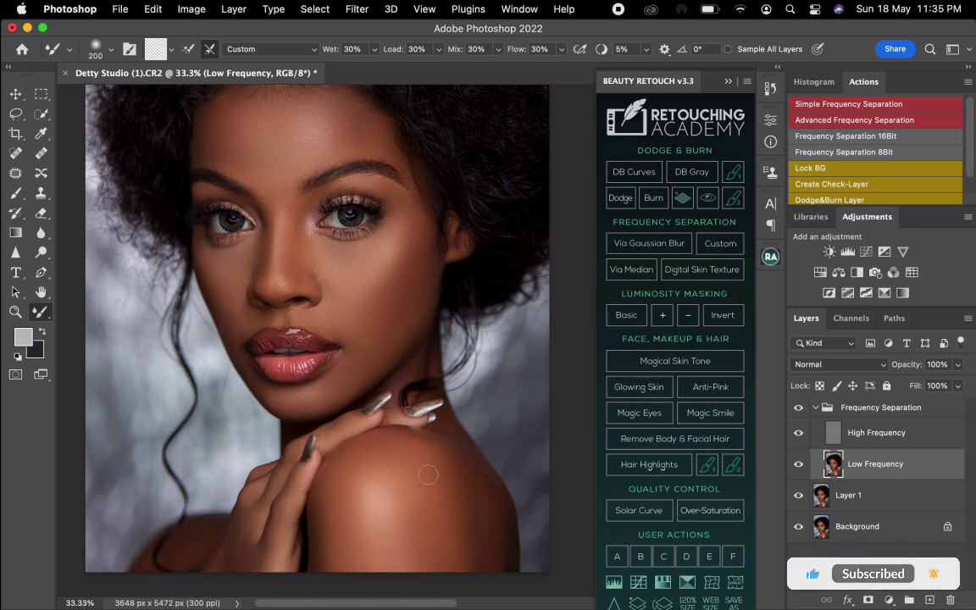
# Blend the front shoulder's highlight into the shadow down the upper arm with a 500 px Mixer Brush.
pyautogui.press(']')
pyautogui.press(']')
pyautogui.press(']')
pyautogui.press(']')
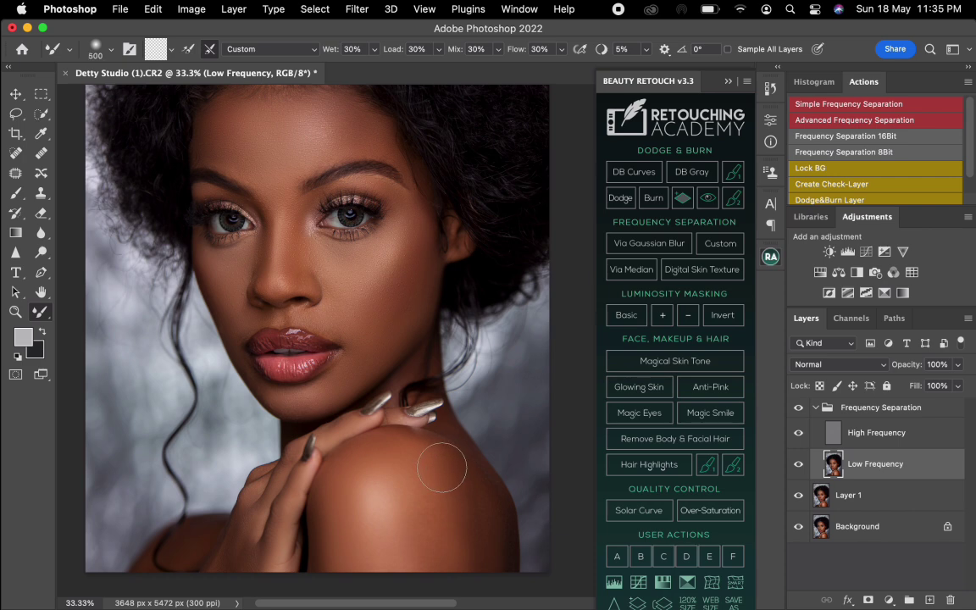
pyautogui.moveTo(415, 468)
pyautogui.mouseDown()
pyautogui.moveTo(462, 524)
pyautogui.moveTo(463, 561)
pyautogui.moveTo(455, 511)
pyautogui.moveTo(470, 576)
pyautogui.mouseUp()
# Refine the cheek and temple tones beside the ear with the Mixer Brush, varying the brush size to suit each area.
pyautogui.press('space')
pyautogui.moveTo(366, 342); pyautogui.dragTo(384, 405)
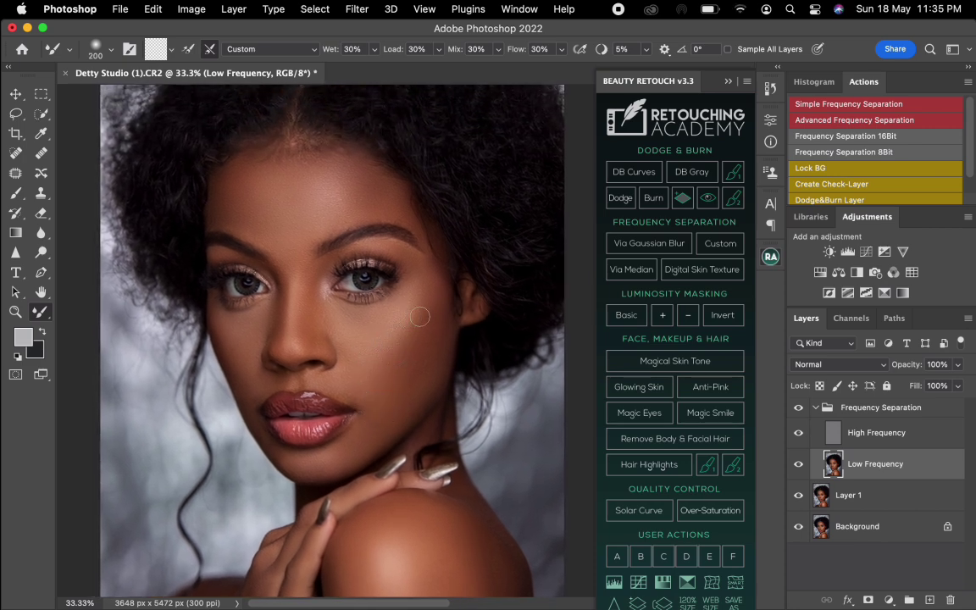
pyautogui.press(']')
pyautogui.press(']')
pyautogui.press(']')
pyautogui.moveTo(436, 317); pyautogui.dragTo(440, 290)
pyautogui.press('[')
pyautogui.press('[')
pyautogui.press(']')
pyautogui.press(']')
pyautogui.press(']')
pyautogui.press(']')
pyautogui.press(']')
# Compare the portrait before and after the retouch by hiding and showing the Frequency Separation group twice.
pyautogui.click(797, 408)
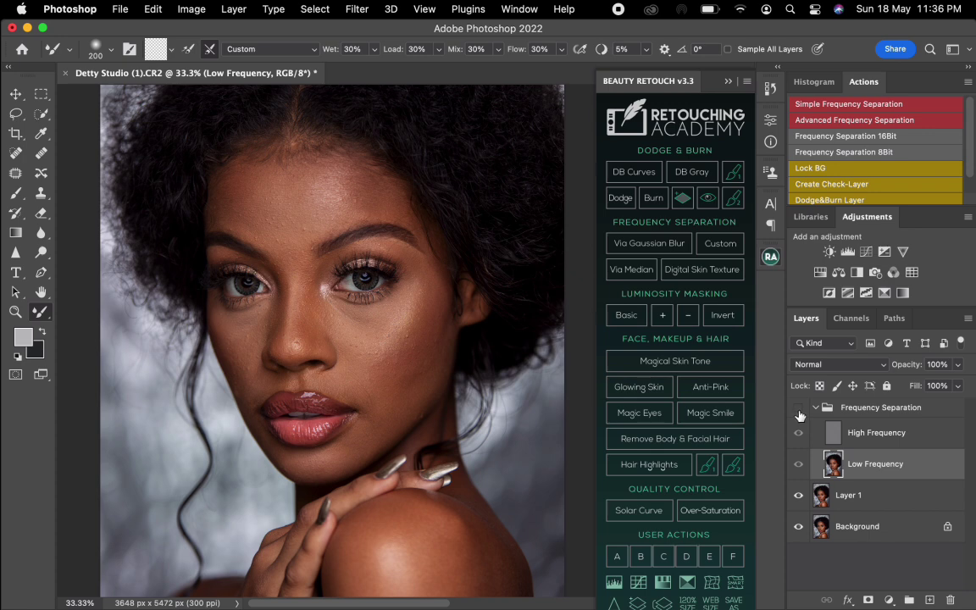
pyautogui.click(799, 409)
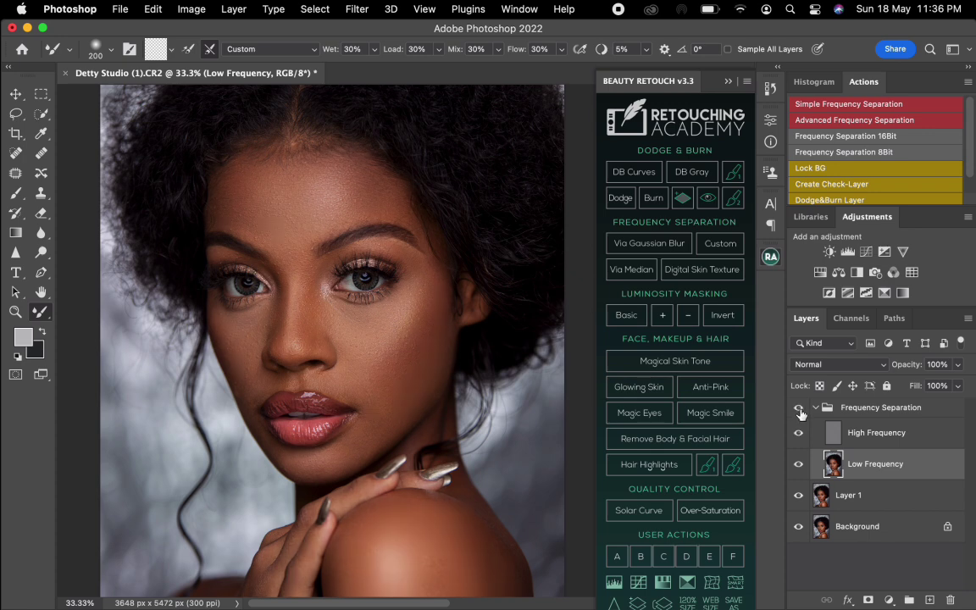
pyautogui.click(800, 410)
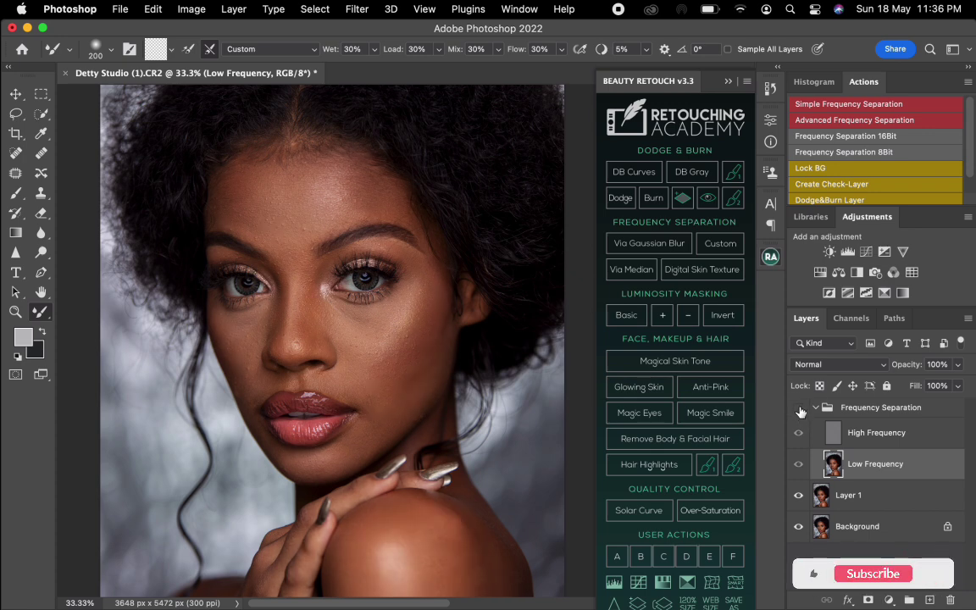
pyautogui.click(800, 411)
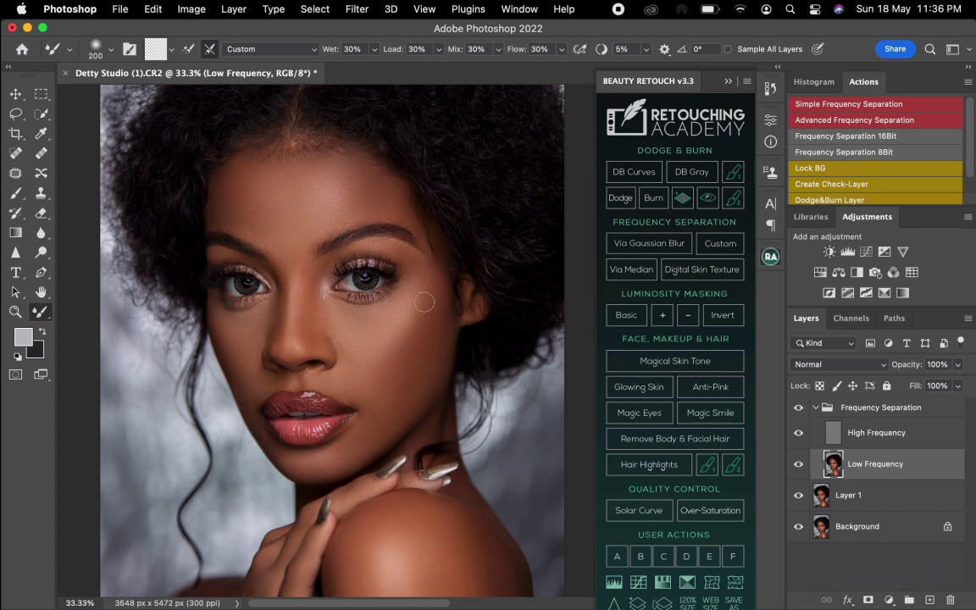
# Smooth the upper forehead with a 400 px Mixer Brush and check the retouch against the portrait without the Frequency Separation group.
pyautogui.press(']')
pyautogui.press(']')
pyautogui.press(']')
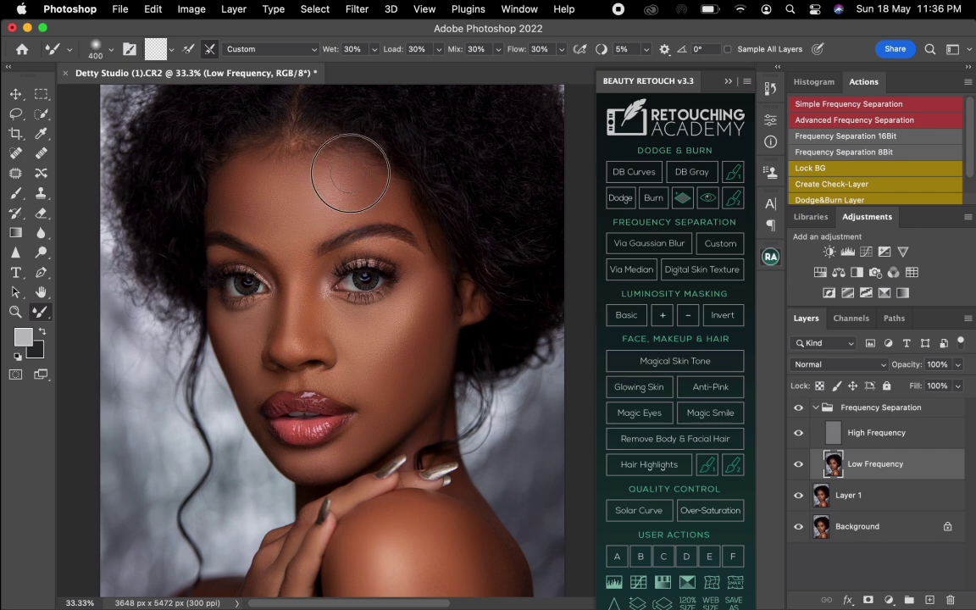
pyautogui.click(801, 409)
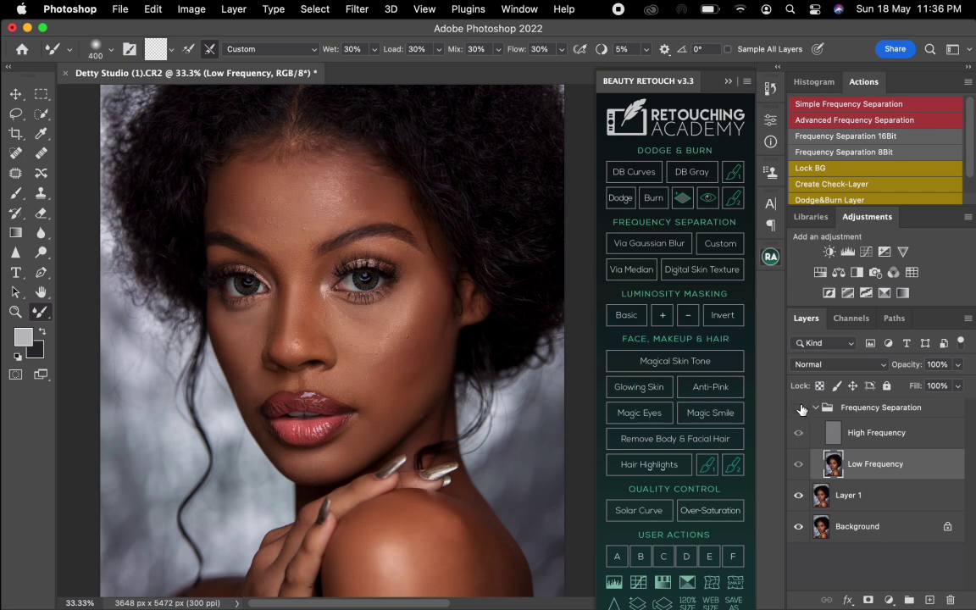
pyautogui.click(803, 409)
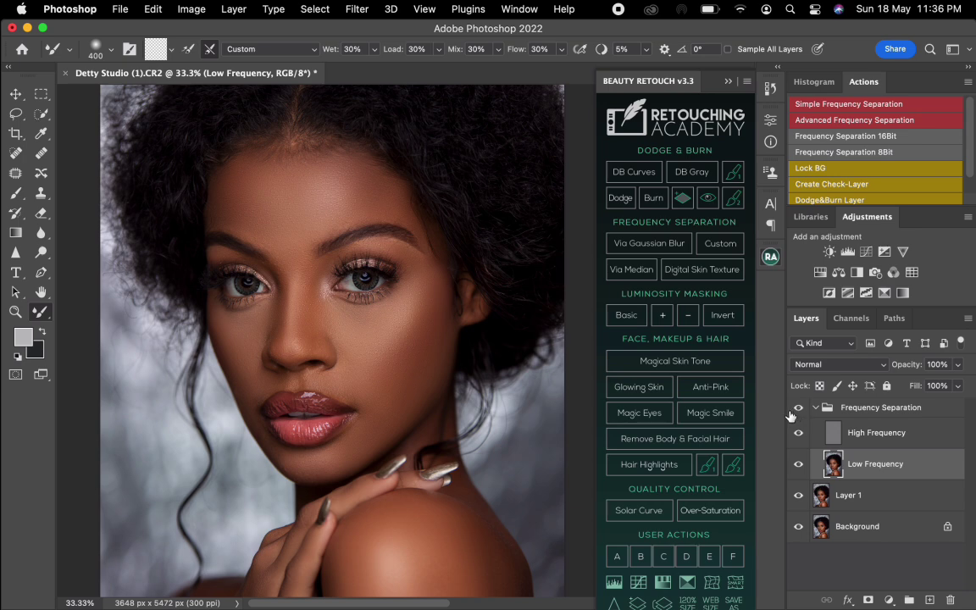